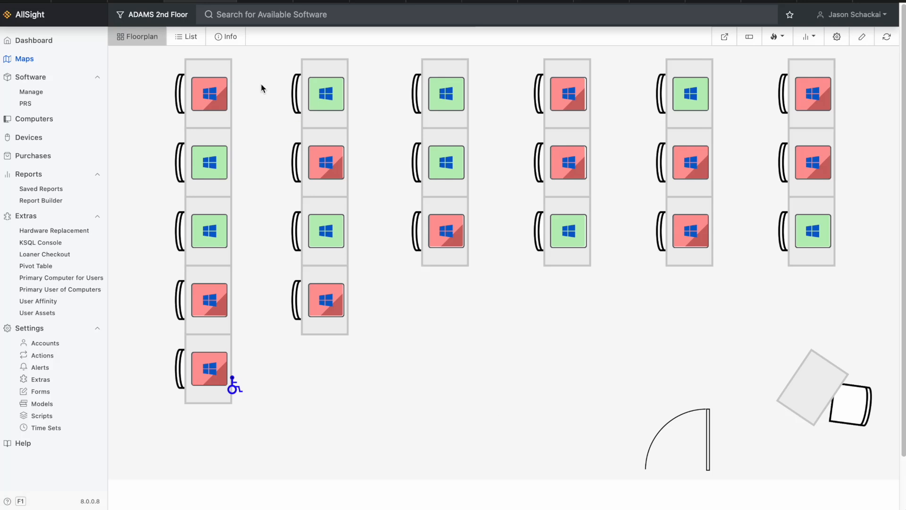
Step: Examine the ADAMS 2nd Floor computers in the list view, including their status, address and current user
left_click(181, 41)
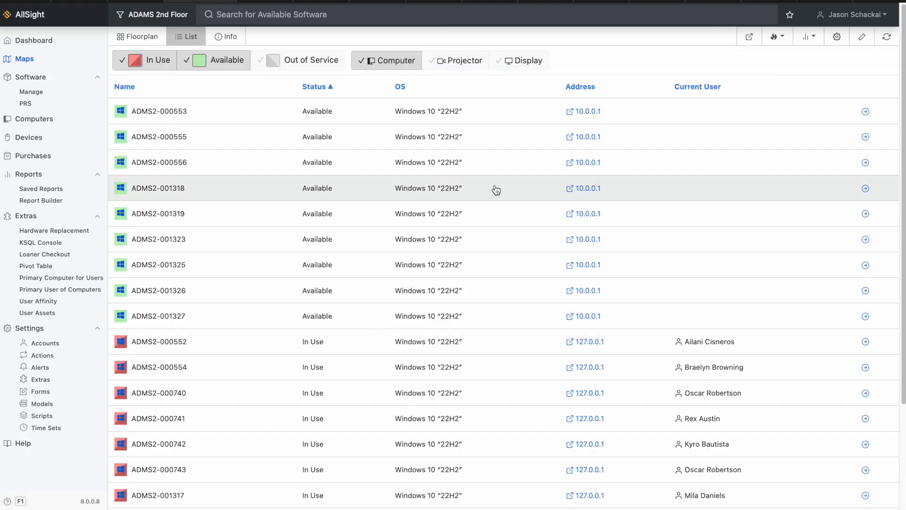
scroll(499, 194, "down", 3)
scroll(499, 194, "up", 3)
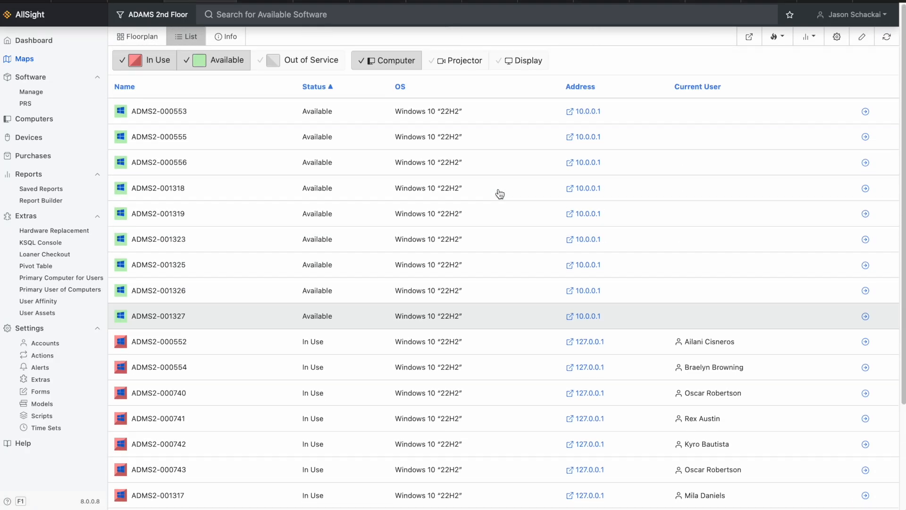
Step: View the map's info page with the popular times for Monday, and return to the floorplan
left_click(223, 34)
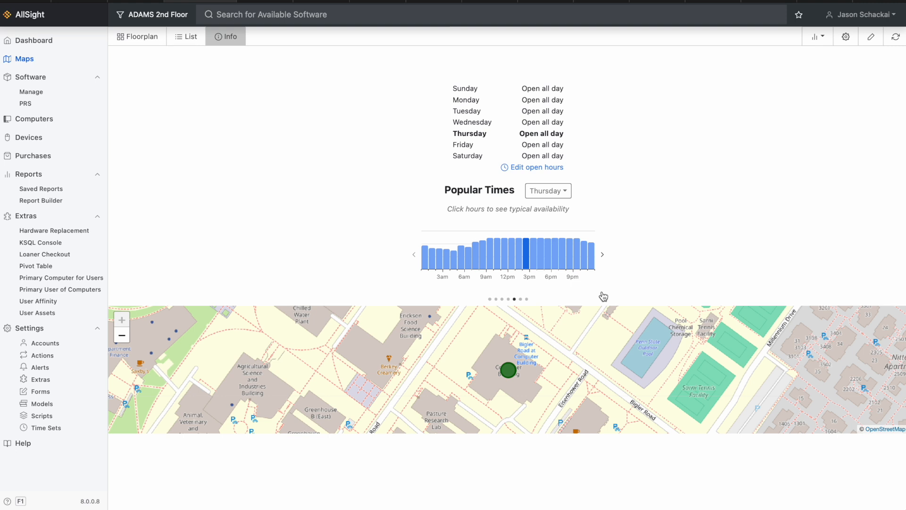
left_click(564, 191)
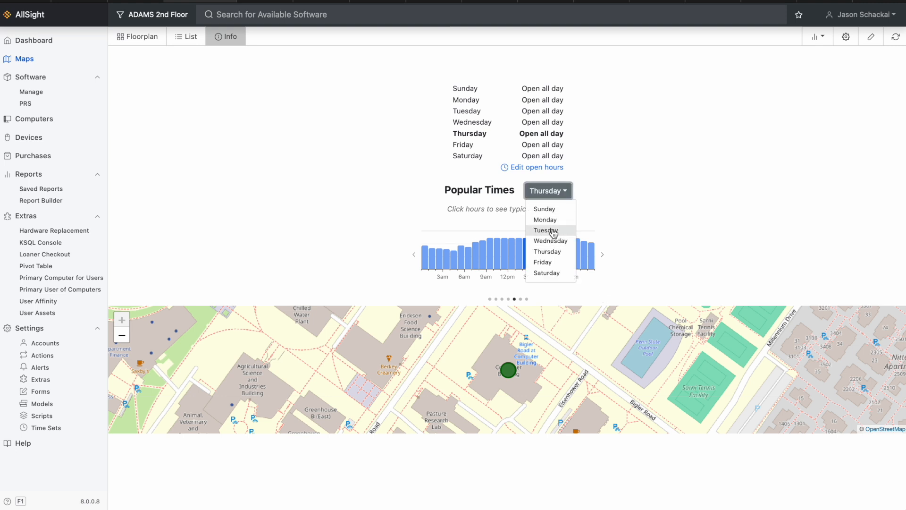
left_click(545, 220)
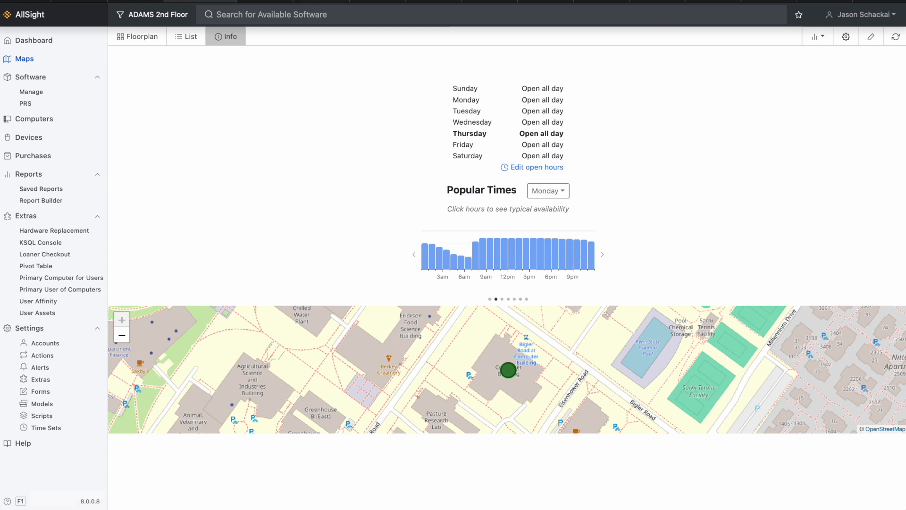
left_click(148, 37)
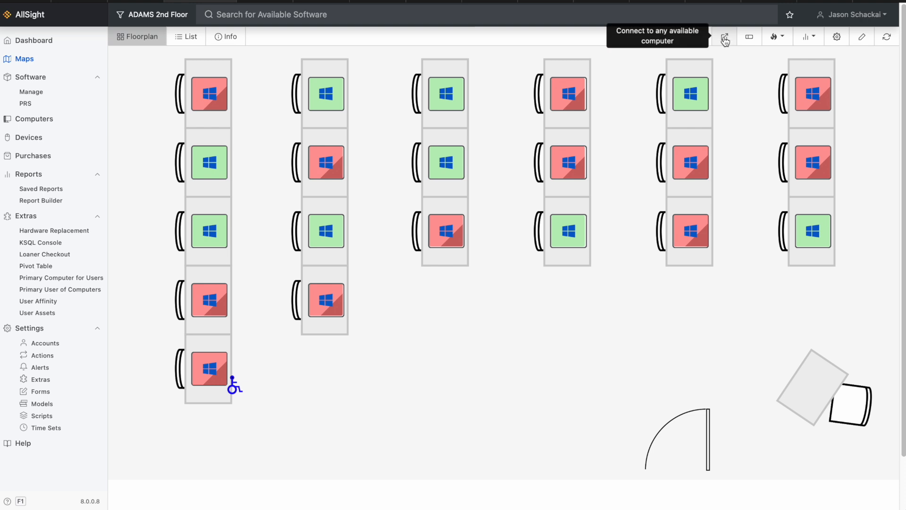
Step: Show the computer name labels on the floorplan and hide them again
mouse_move(696, 96)
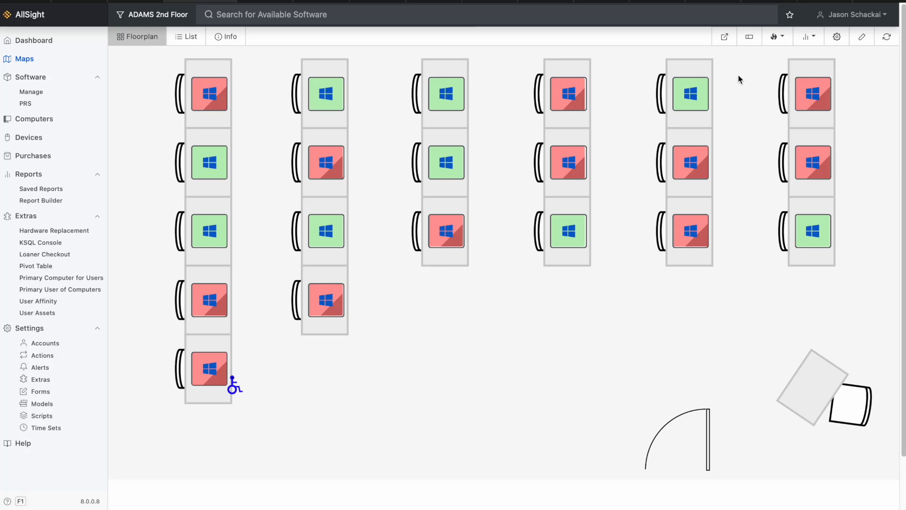
left_click(751, 42)
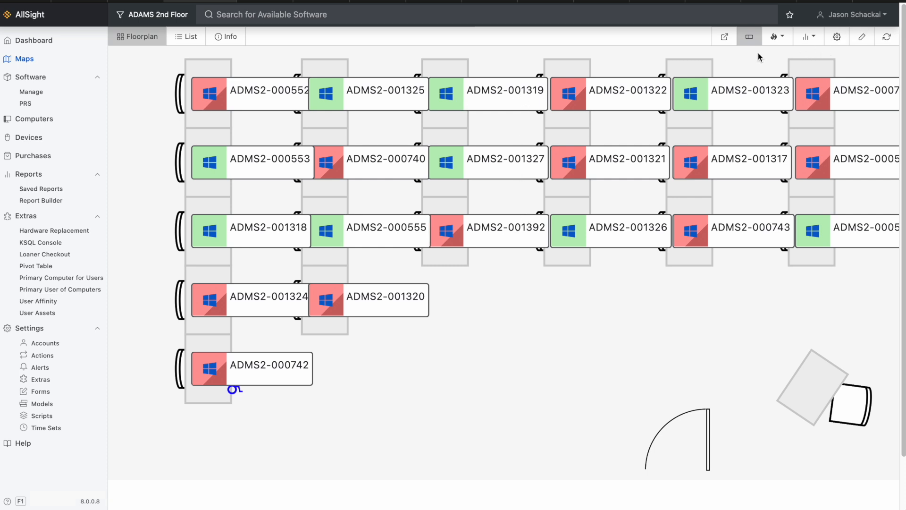
left_click(750, 40)
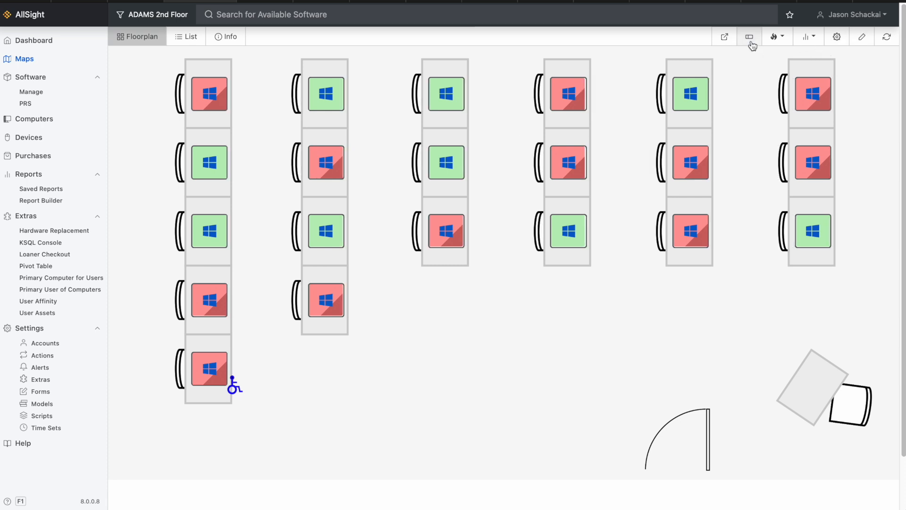
Step: Display the Past Week heatmap on the floorplan and turn the heatmap off again
left_click(775, 38)
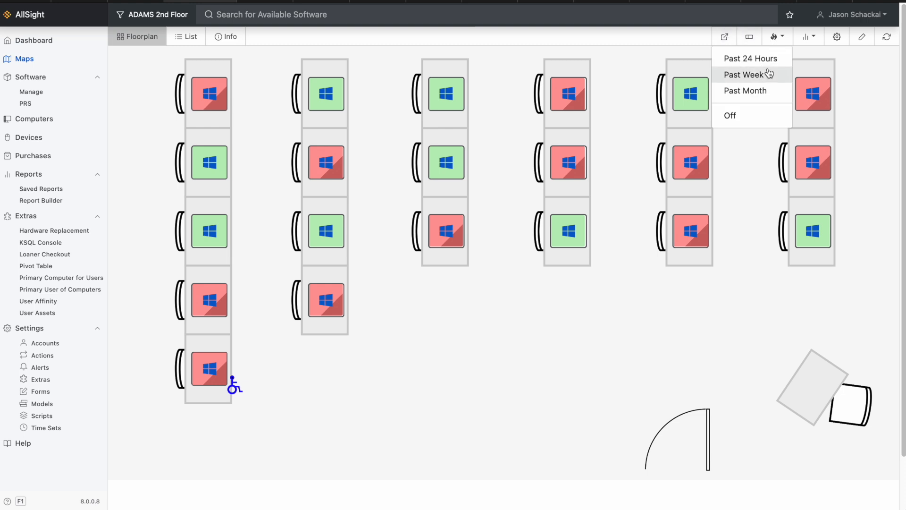
left_click(770, 68)
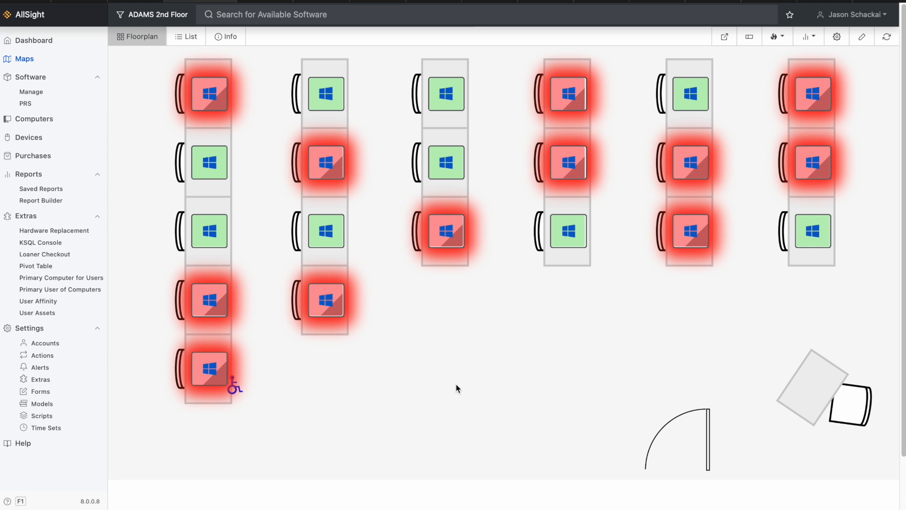
left_click(777, 40)
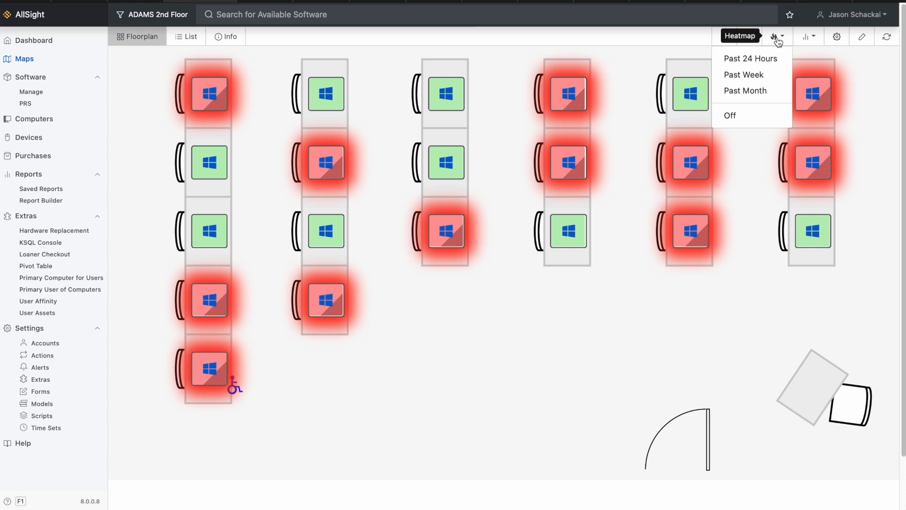
left_click(753, 116)
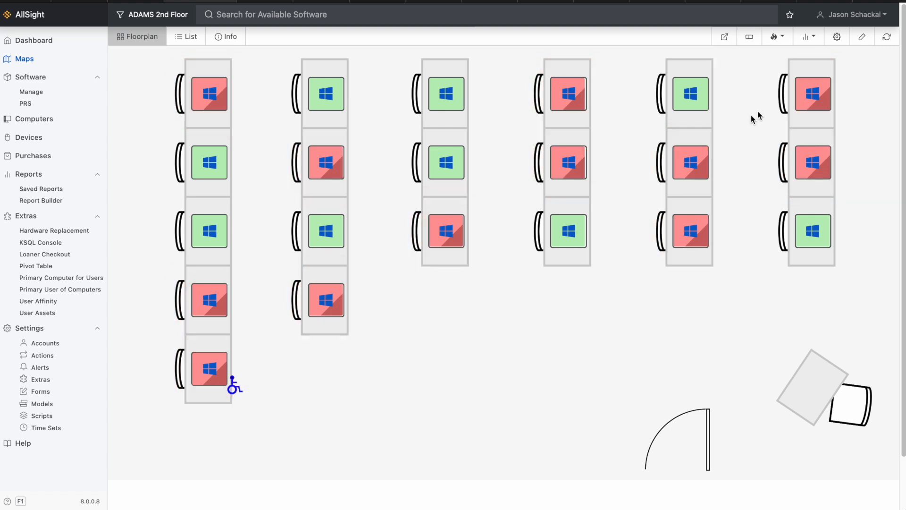
Step: Look through the division and computer reports available for this floorplan and close the list without running one
left_click(810, 41)
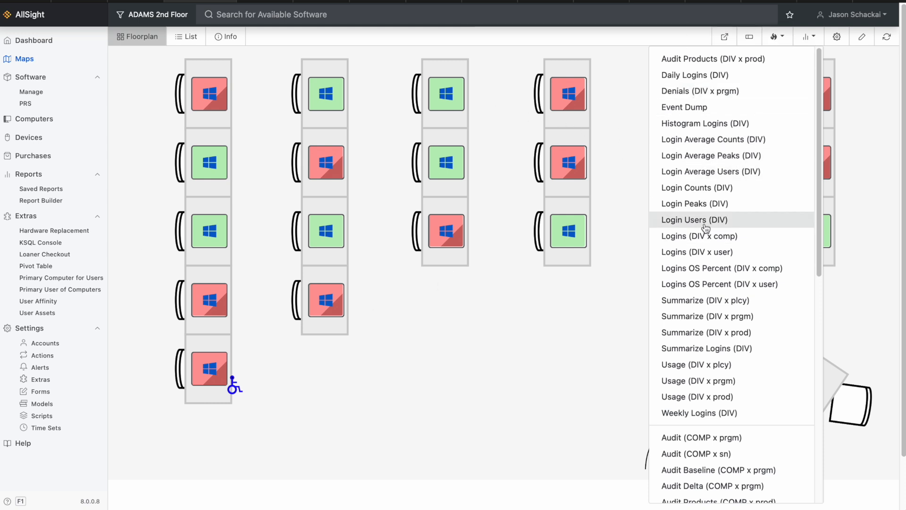
scroll(703, 224, "down", 3)
scroll(711, 227, "down", 6)
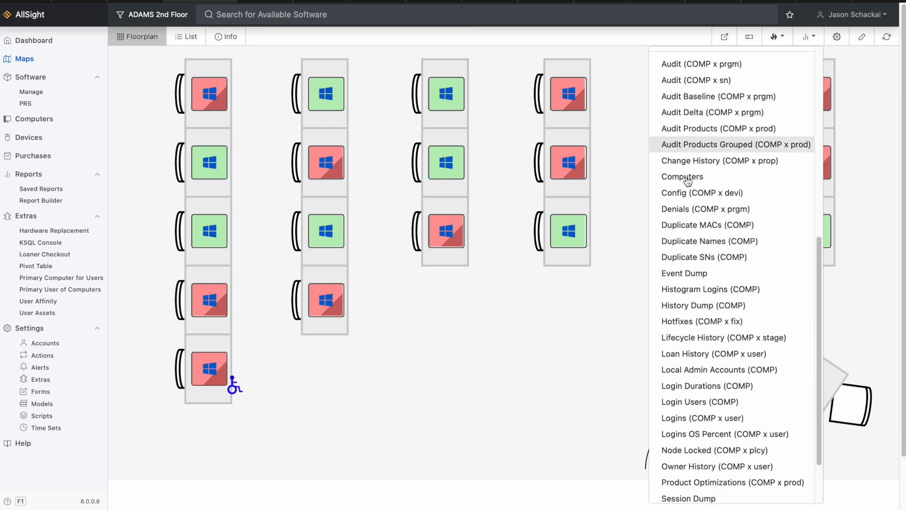
scroll(732, 151, "up", 1)
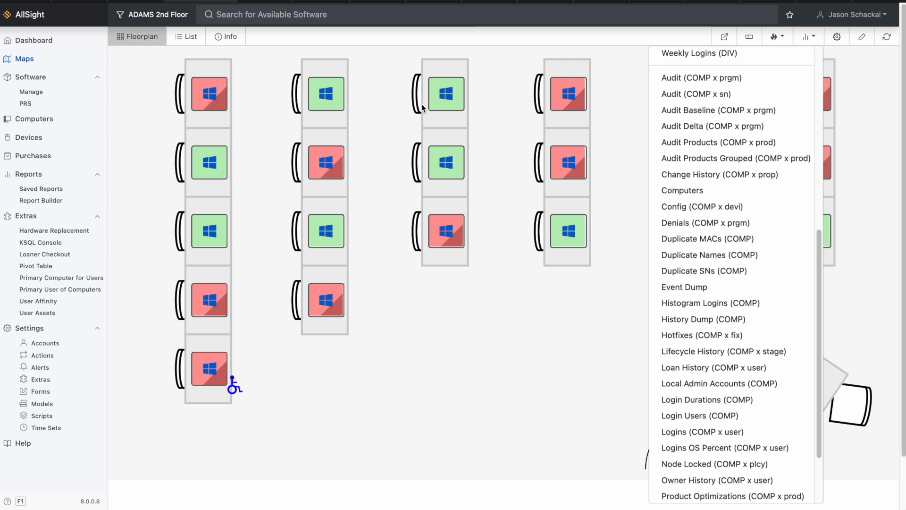
scroll(721, 84, "up", 7)
left_click(809, 37)
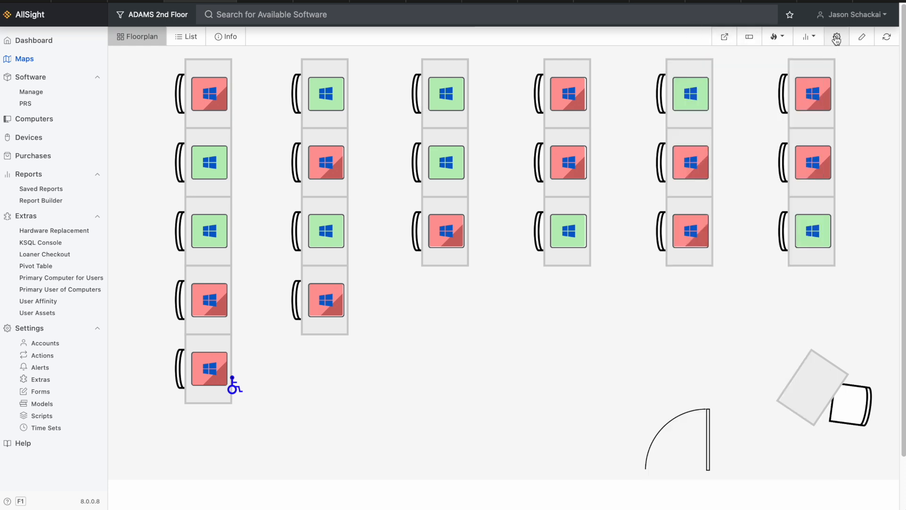
Step: Set the map's Hide Prefix to ADMS2-00, and check the shortened computer labels on the floorplan before hiding them again
left_click(838, 38)
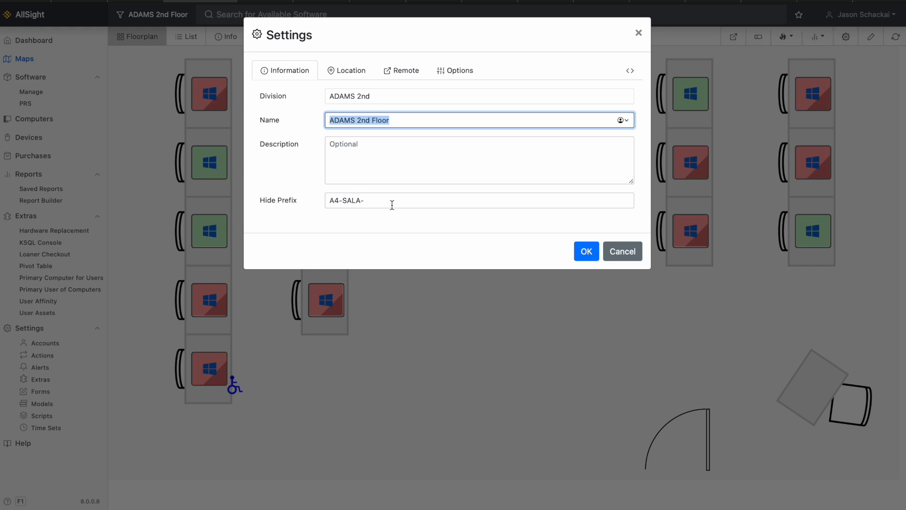
left_click_drag(356, 200, 213, 188)
key("BackSpace")
key("BackSpace")
key("BackSpace")
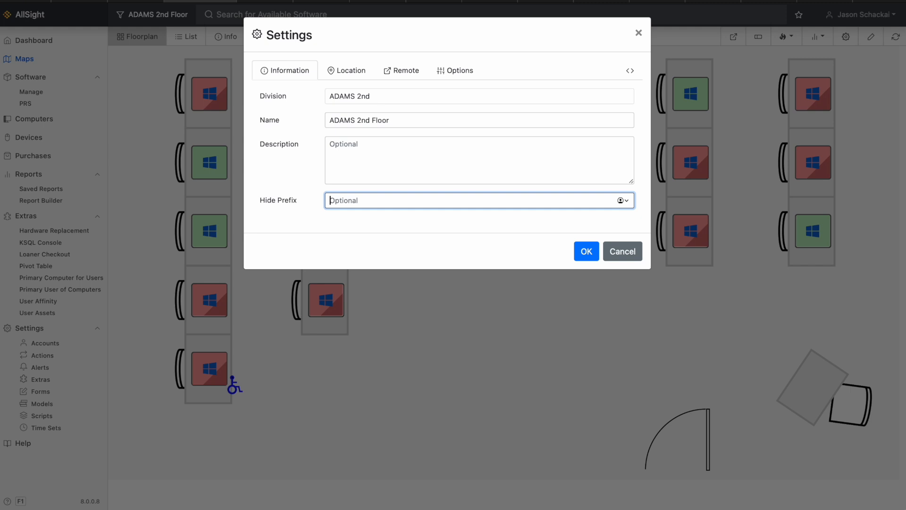
type("ADMS2-00")
left_click(586, 250)
left_click(750, 38)
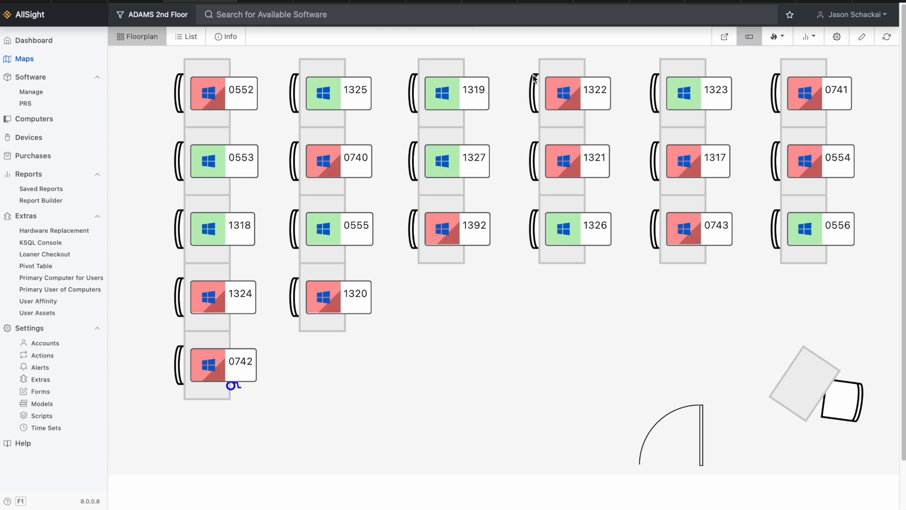
left_click(750, 37)
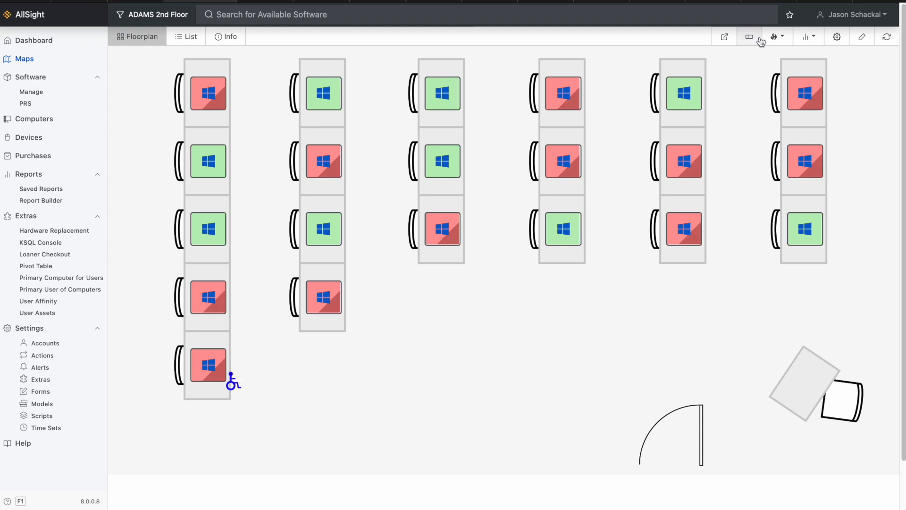
Step: Review the map's Information, Location, Remote and Options settings, and close them without changing anything
left_click(837, 37)
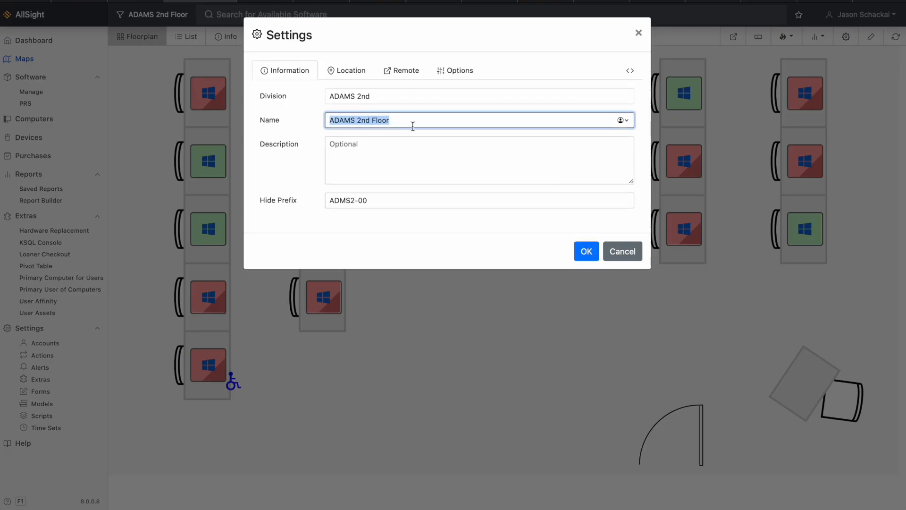
left_click(384, 202)
left_click(371, 228)
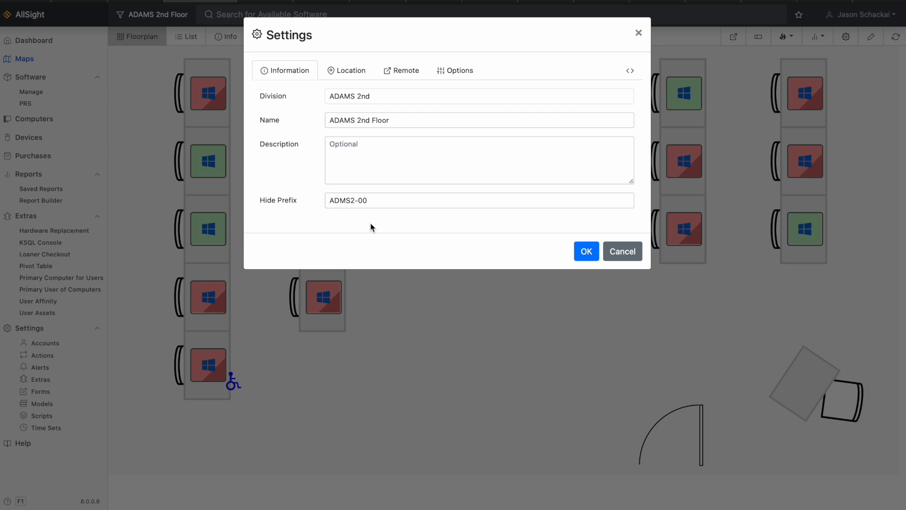
left_click(351, 71)
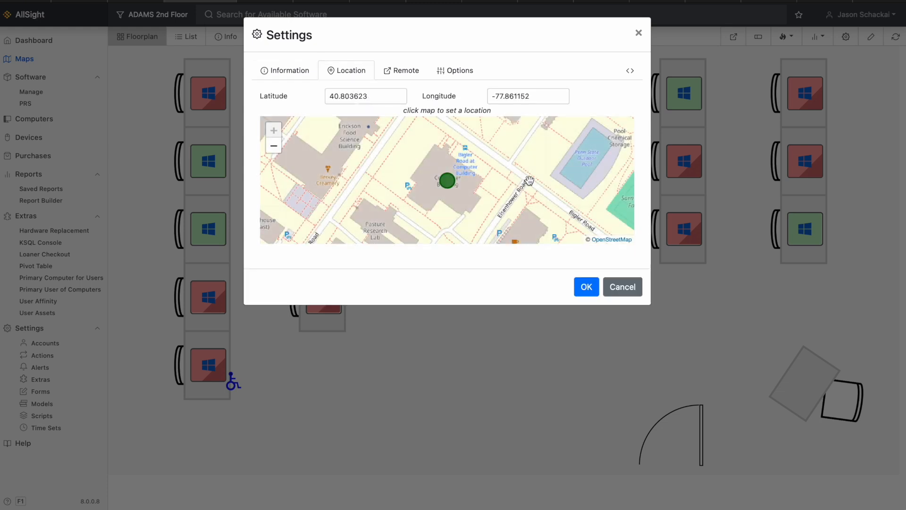
left_click(410, 72)
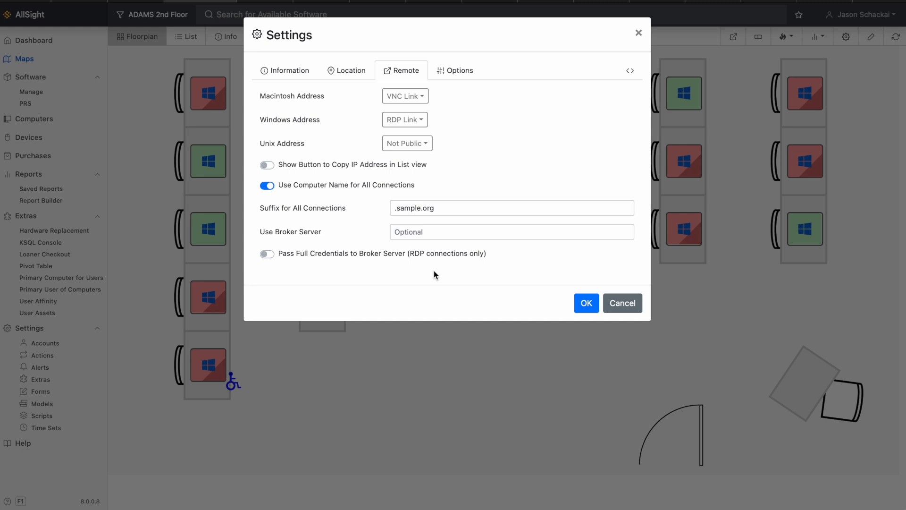
left_click(472, 77)
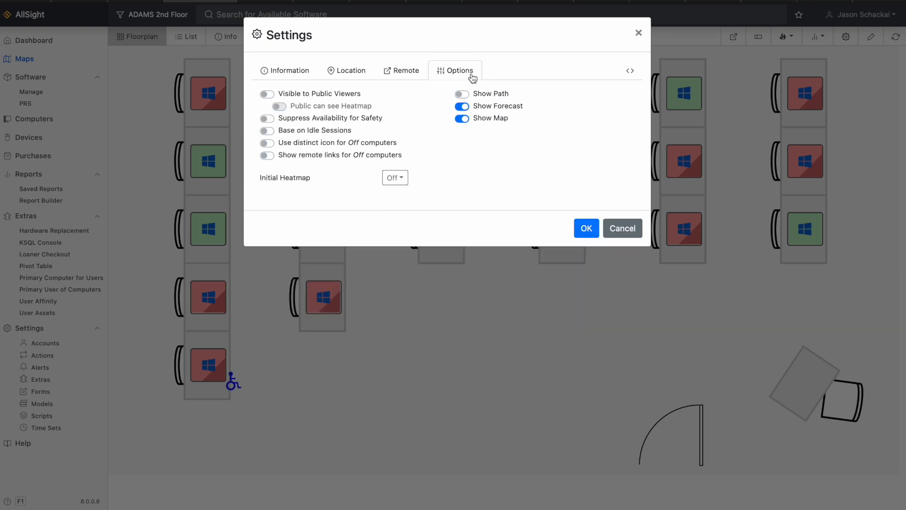
left_click(638, 34)
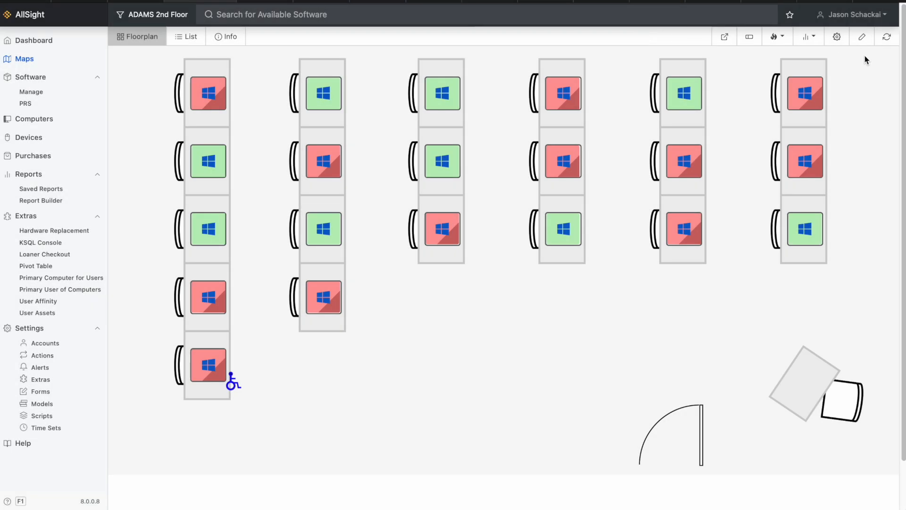
Step: Open the floorplan for editing and leave that mode again, and examine the computer status legend beneath the floorplan
left_click(864, 43)
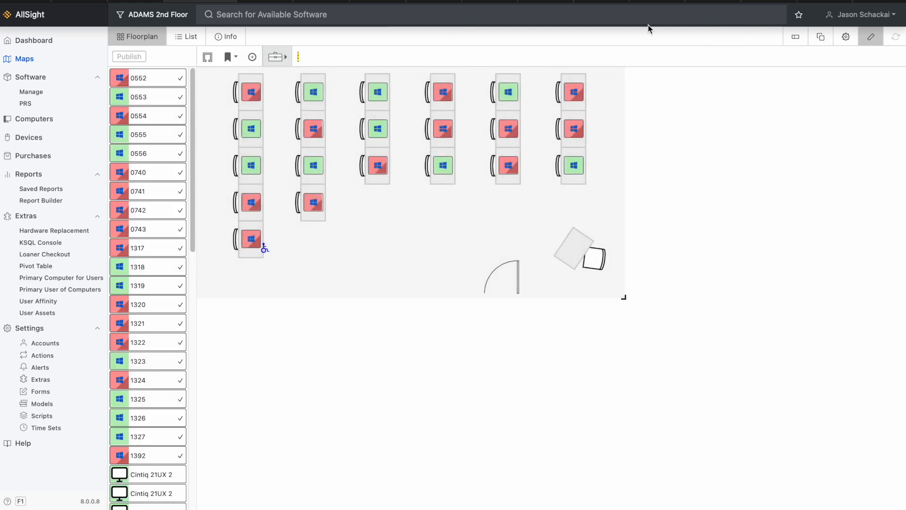
left_click(882, 40)
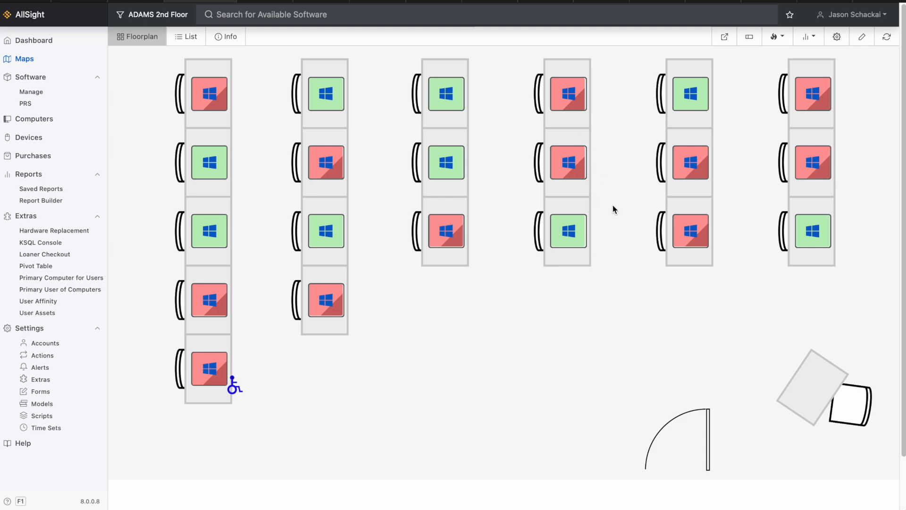
scroll(617, 202, "down", 2)
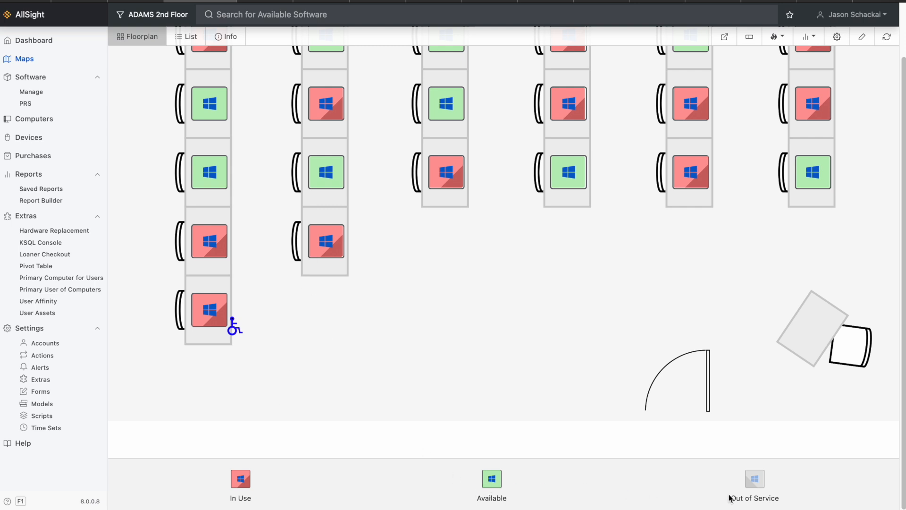
scroll(742, 403, "up", 3)
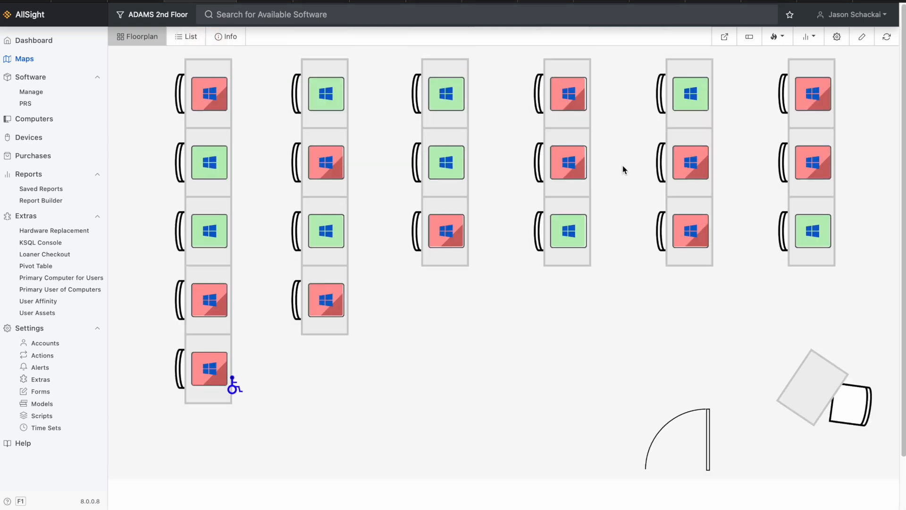
scroll(586, 372, "down", 3)
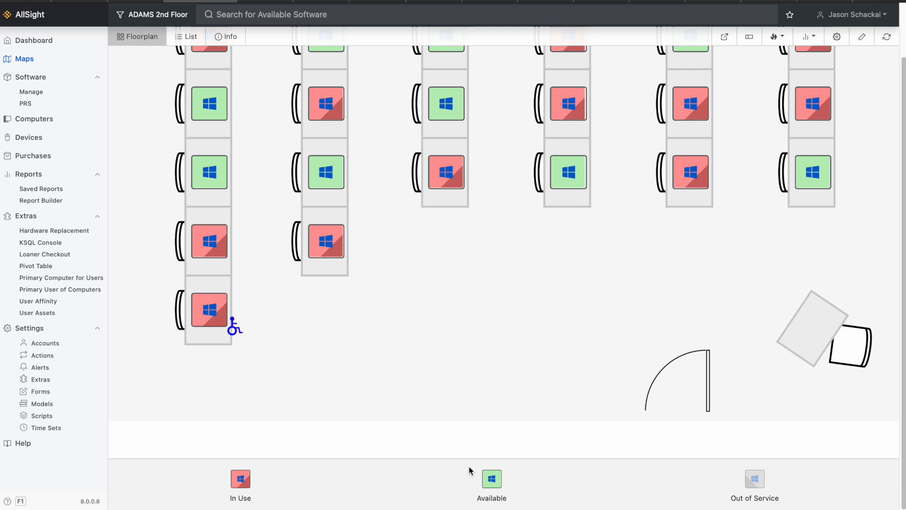
scroll(507, 245, "up", 2)
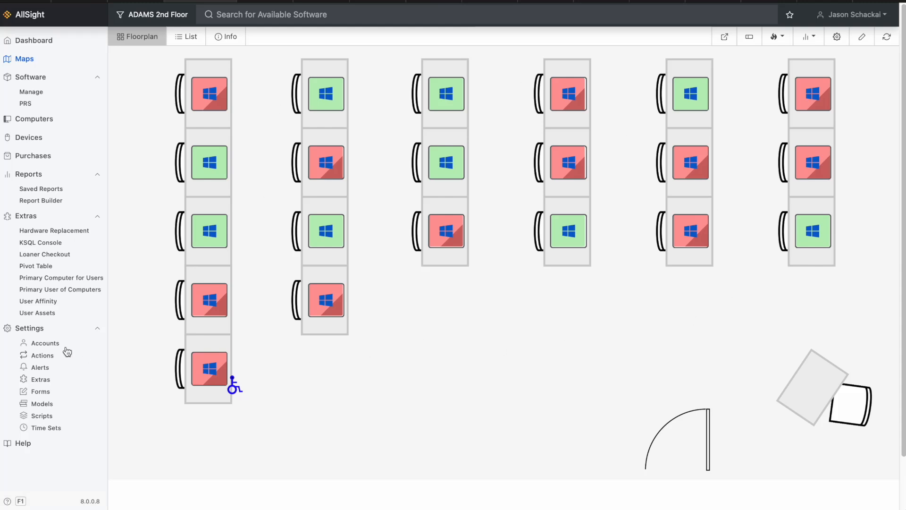
Step: Open the Help page in a separate browser tab and search the online documentation for "embed"
right_click(23, 446)
left_click(75, 409)
left_click(255, 2)
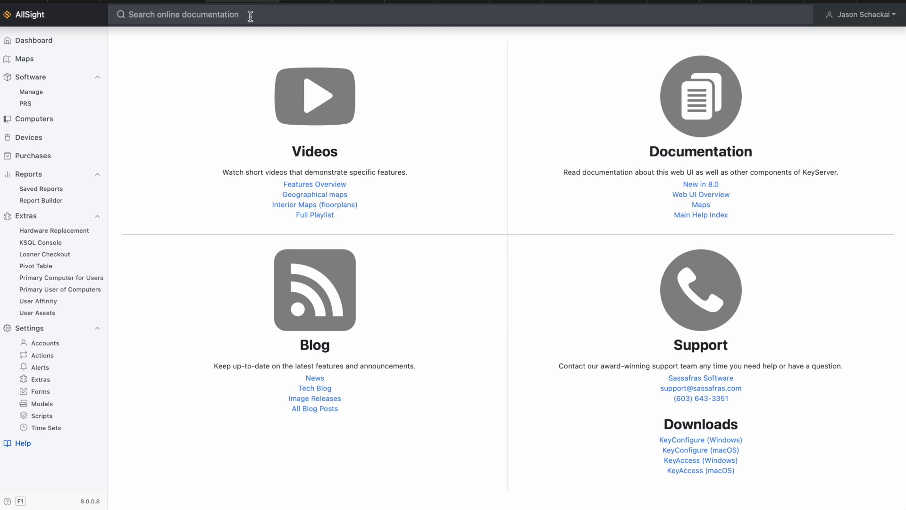
left_click(197, 18)
type("embed")
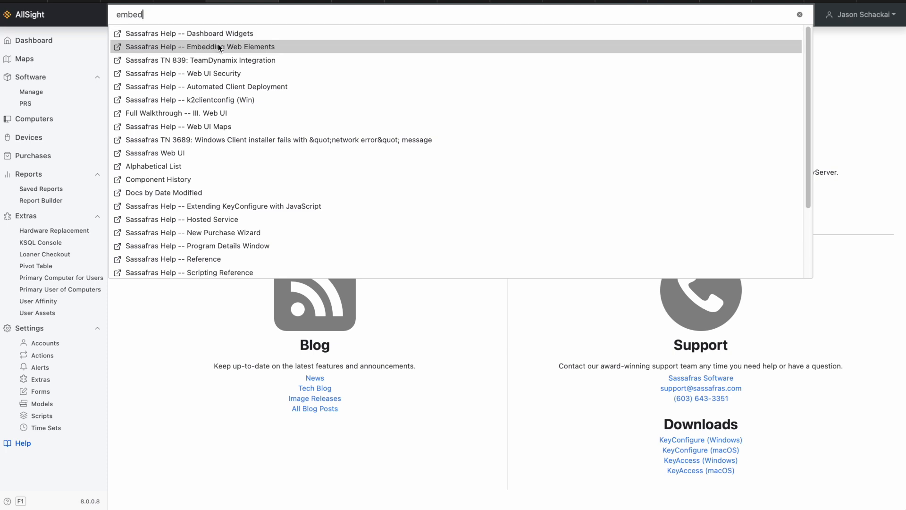
Step: Open the Embedding Web Elements help article, read its introduction, and return to the ADAMS 2nd Floor floorplan
left_click(257, 47)
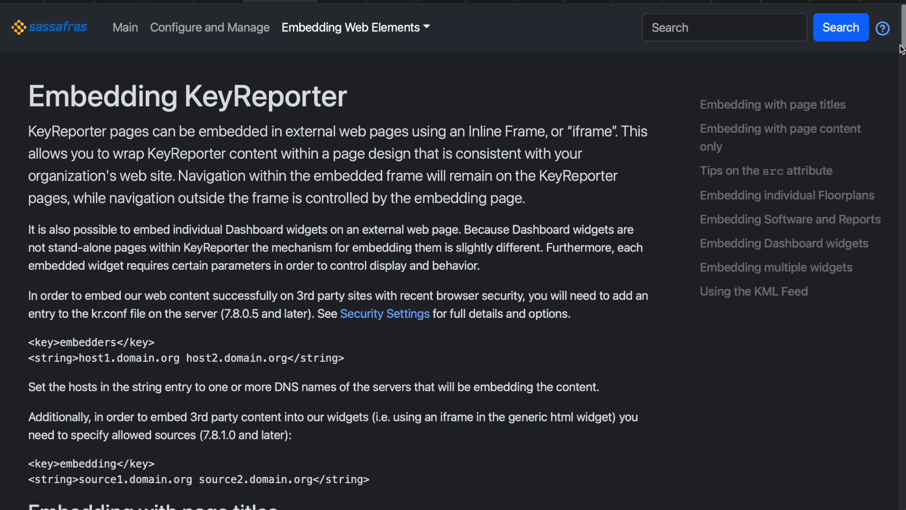
scroll(904, 52, "down", 1)
mouse_move(904, 52)
left_mouse_down()
mouse_move(904, 237)
mouse_move(904, 52)
left_mouse_up()
left_click(250, 2)
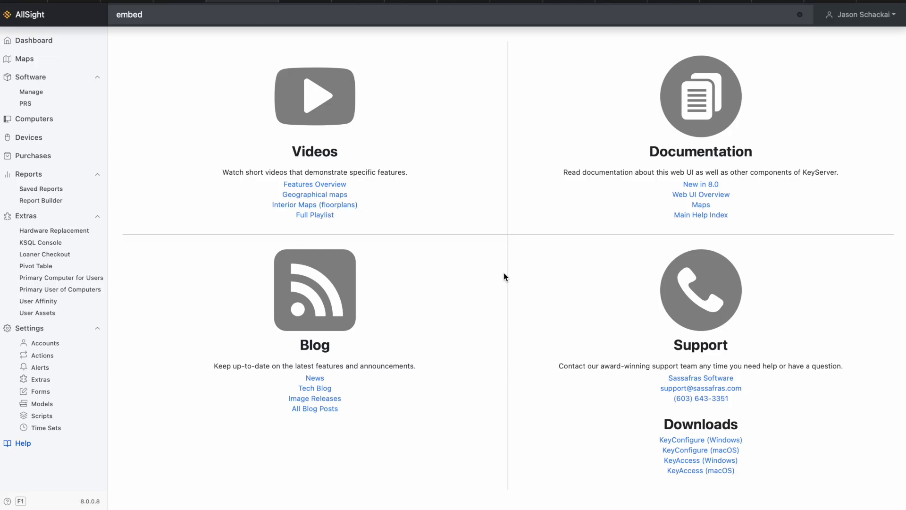
left_click(185, 2)
left_click_drag(890, 496, 904, 507)
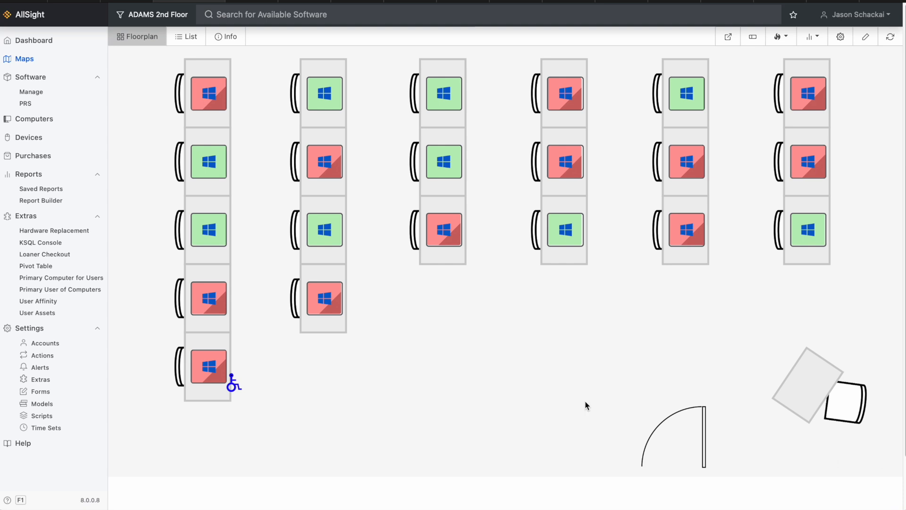
Step: Go to the maps overview, show the floorplan list under the map, and switch from Main Campus to New Map
left_click(34, 60)
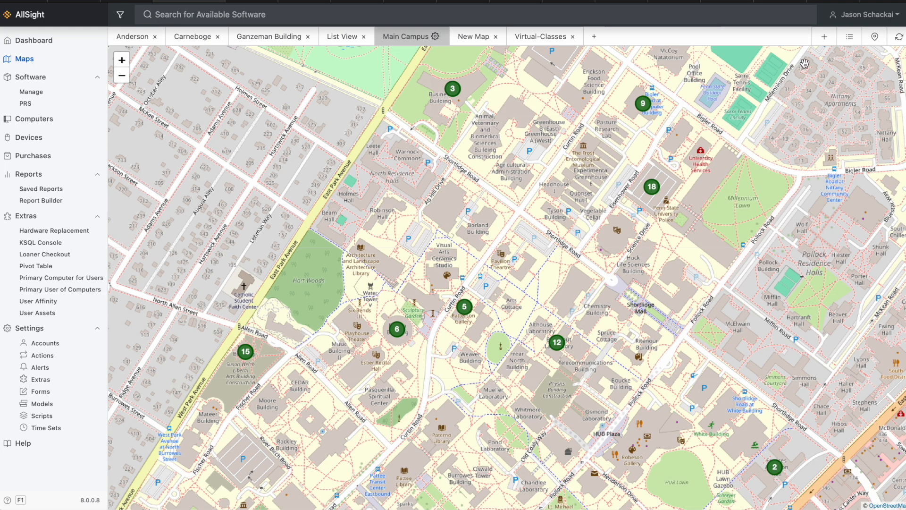
left_click(849, 38)
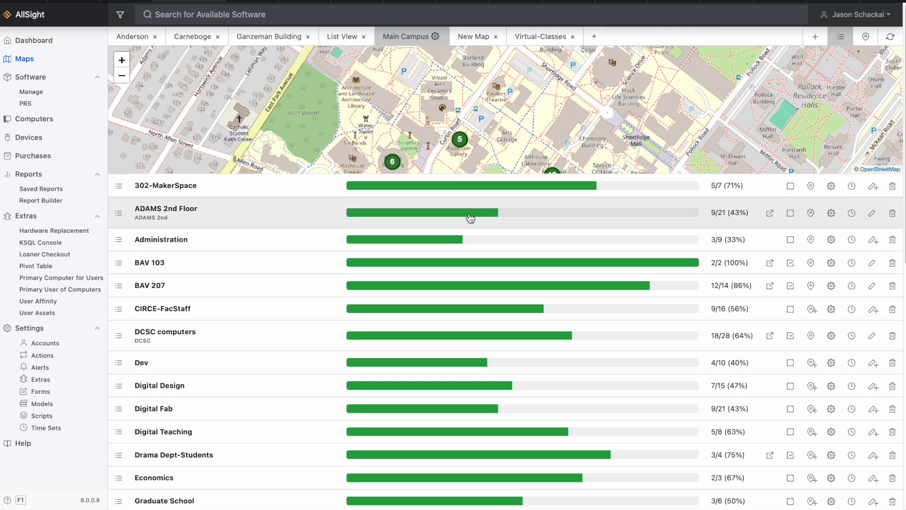
left_click(473, 39)
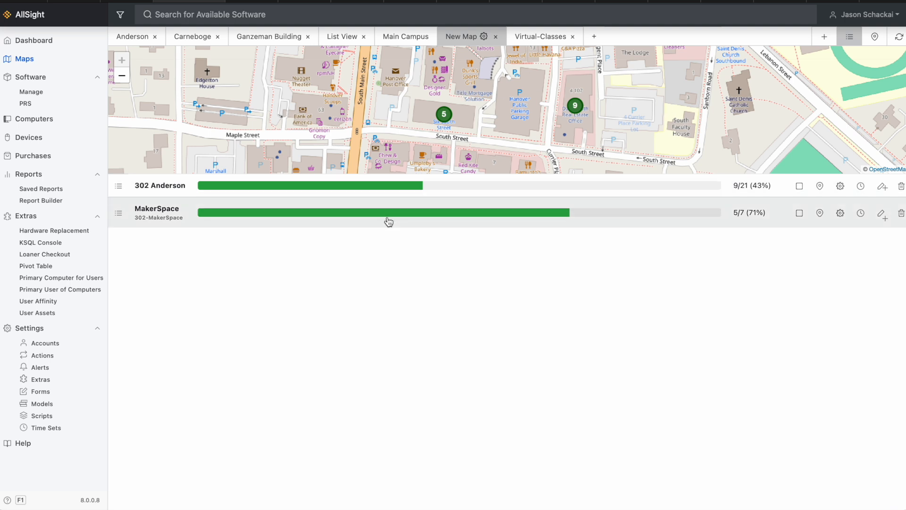
Step: Look through the divisions available to add to New Map as floorplans, and hide them again without adding any
left_click(825, 38)
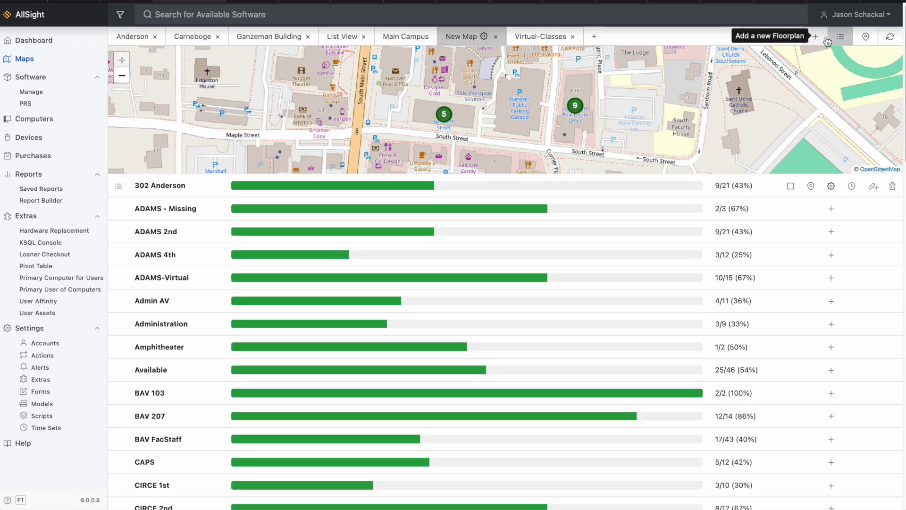
scroll(506, 284, "down", 20)
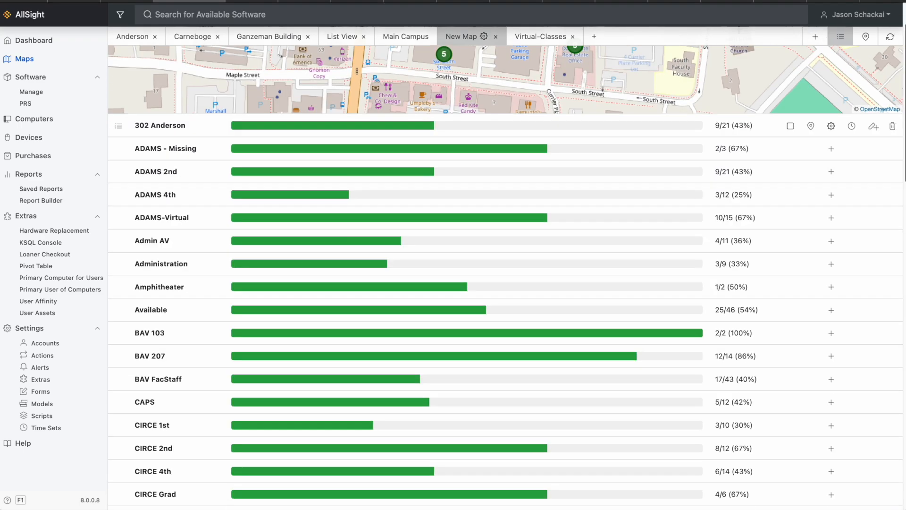
scroll(505, 283, "up", 20)
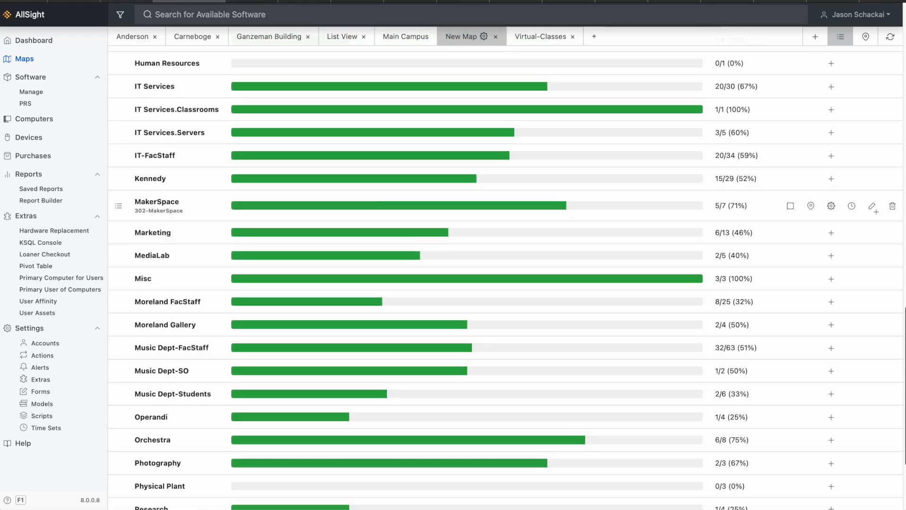
scroll(505, 283, "up", 2)
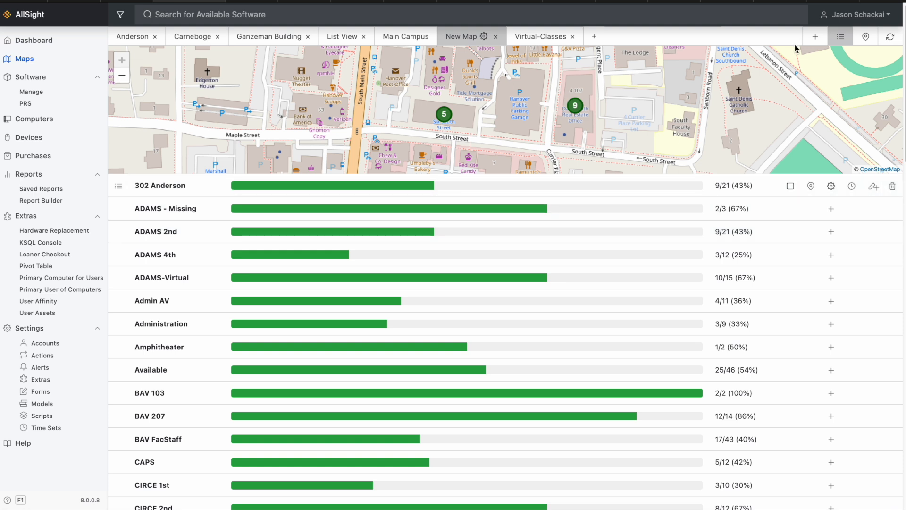
left_click(819, 42)
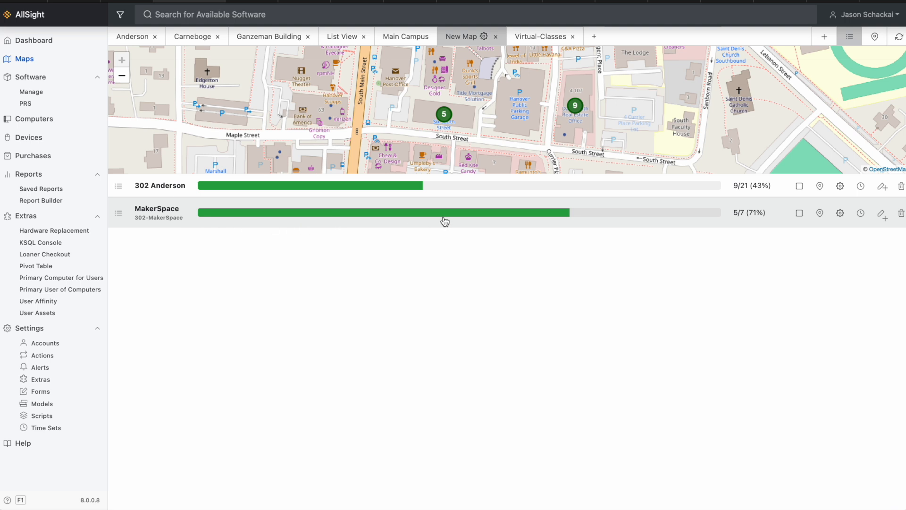
Step: Review the MakerSpace entry's Information, Location, Remote, Options and Floorplan properties, and close them without saving
left_click(840, 213)
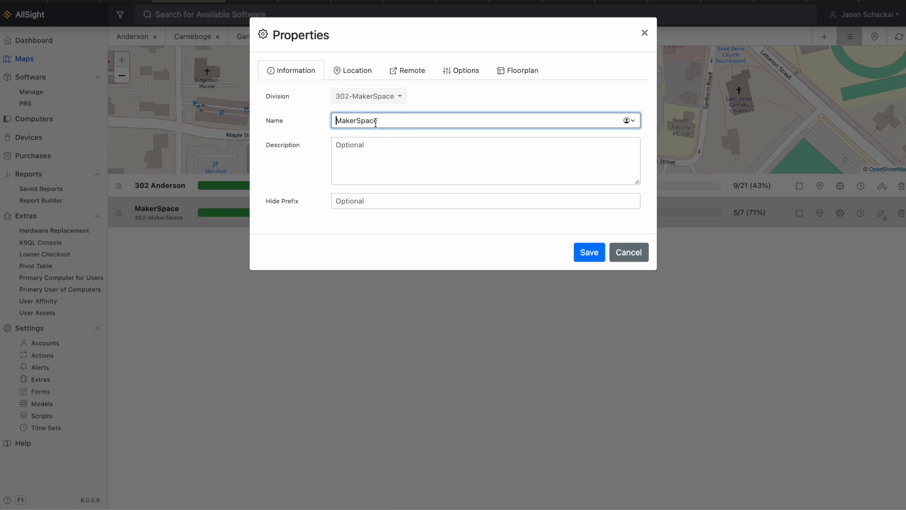
left_click(365, 77)
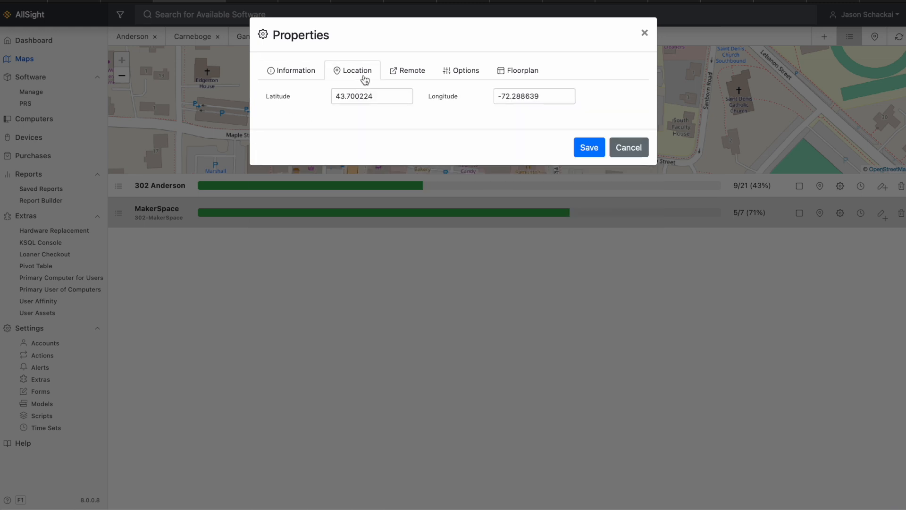
left_click(412, 77)
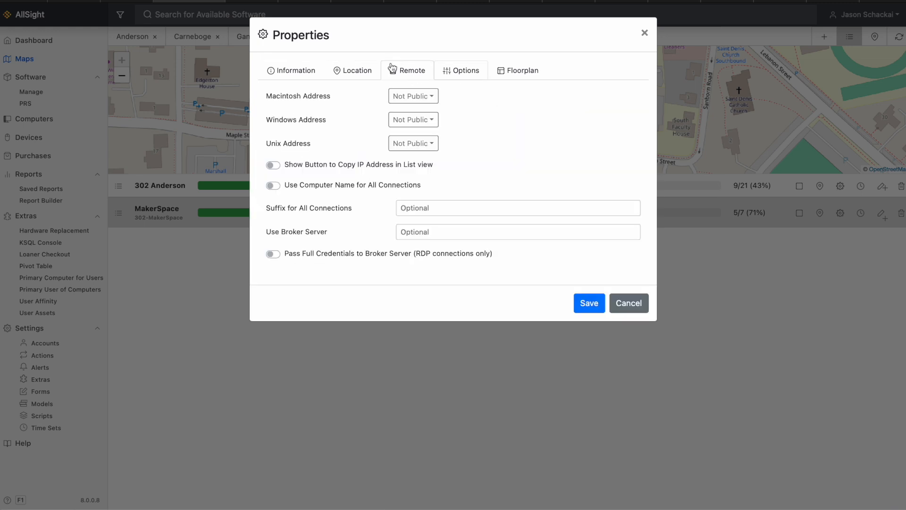
left_click(447, 69)
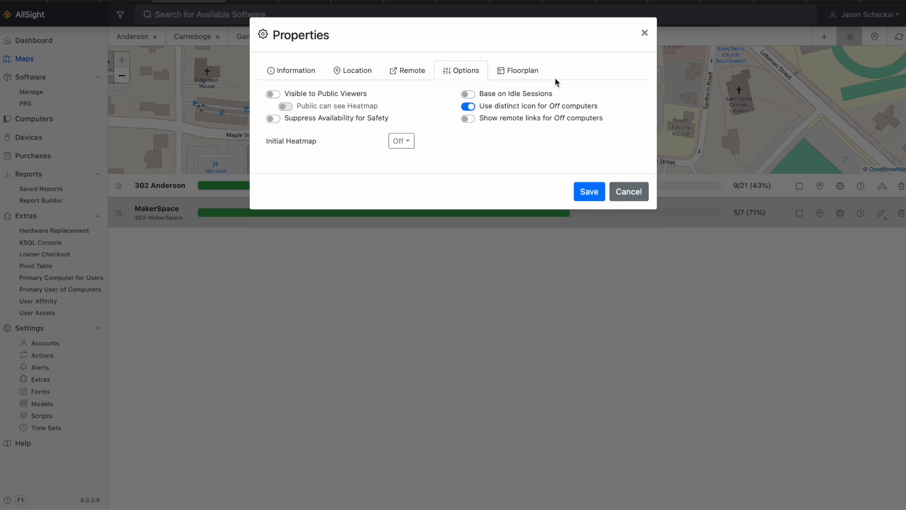
left_click(530, 77)
left_click(645, 34)
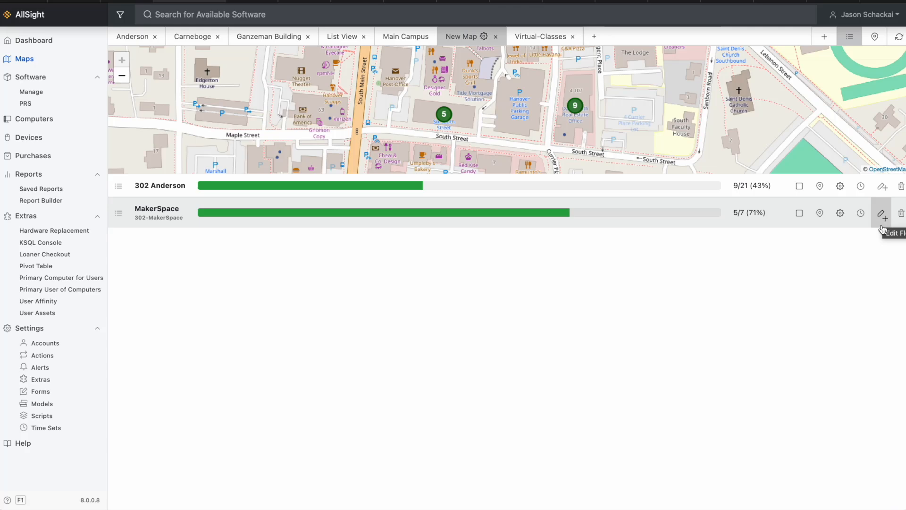
Step: Start a floorplan for MakerSpace with dimensions 24 by 16 ft, and enlarge its drawing area toward the lower-right corner
left_click(886, 220)
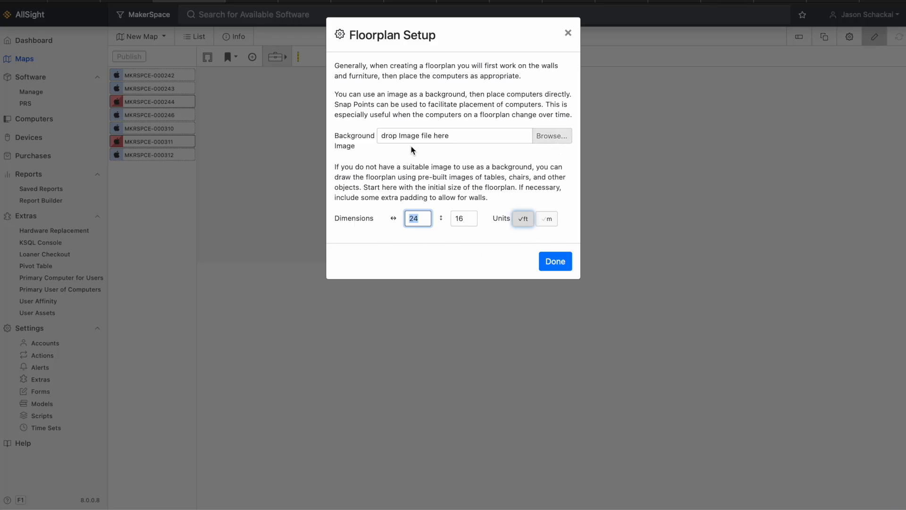
left_click(555, 262)
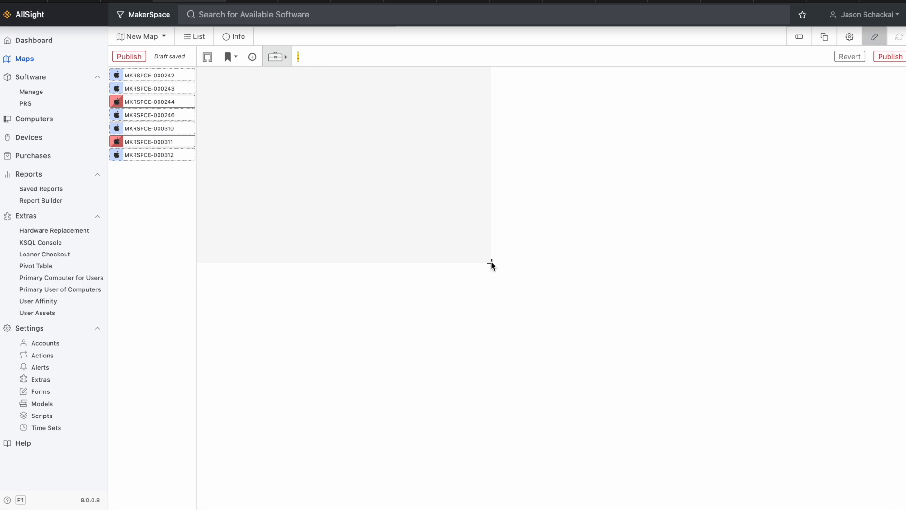
left_click_drag(492, 263, 716, 446)
Step: Draw a wall down the floorplan's left edge and about 12' 6" along its bottom edge
left_click(208, 57)
mouse_move(204, 77)
left_mouse_down()
mouse_move(212, 348)
mouse_move(204, 406)
mouse_move(357, 408)
left_mouse_up()
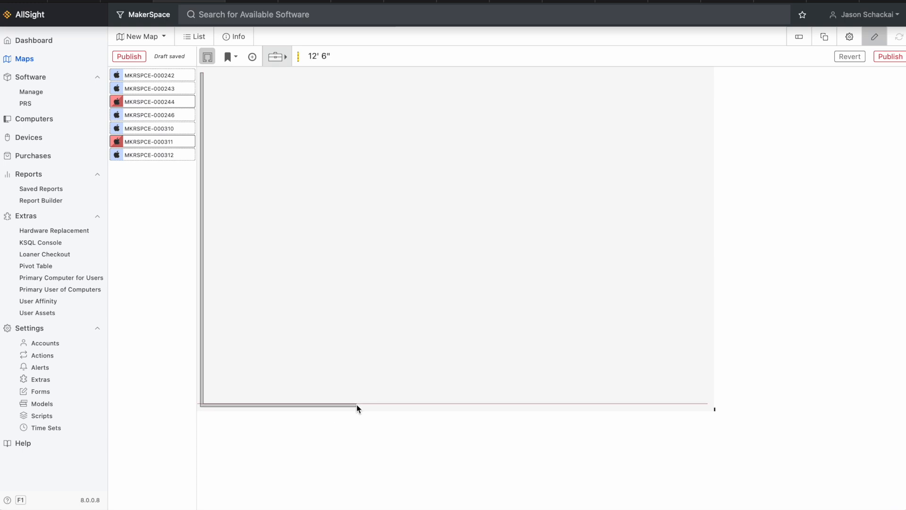
left_click(358, 404)
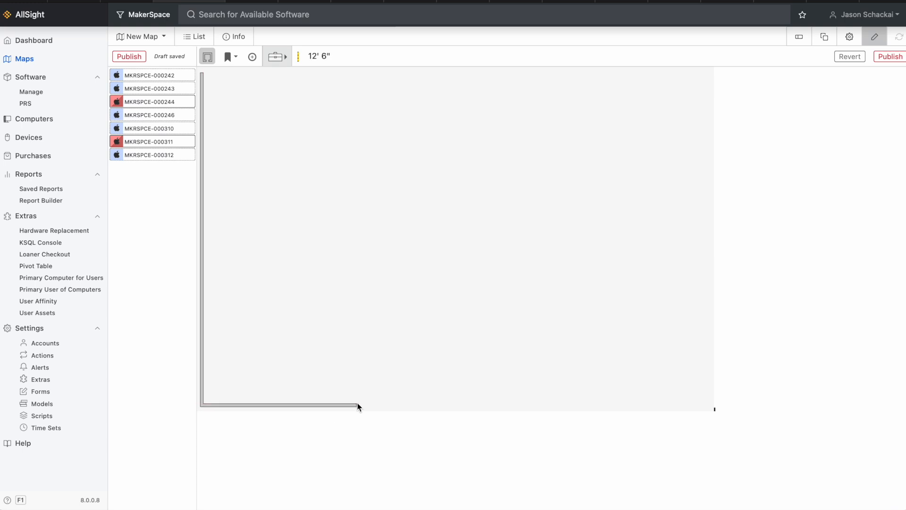
key("Escape")
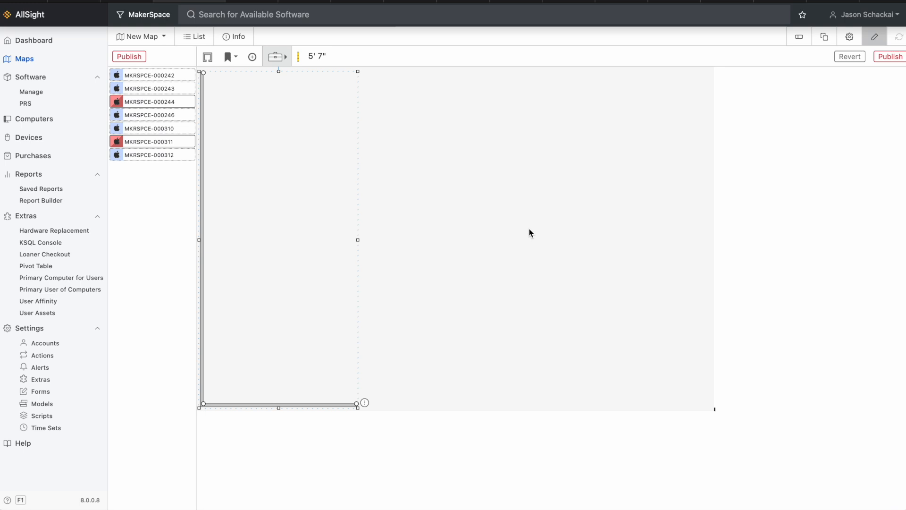
Step: Leave a doorway gap and draw the remaining bottom, right and top outer walls, with the top wall about 41' long
left_click(205, 59)
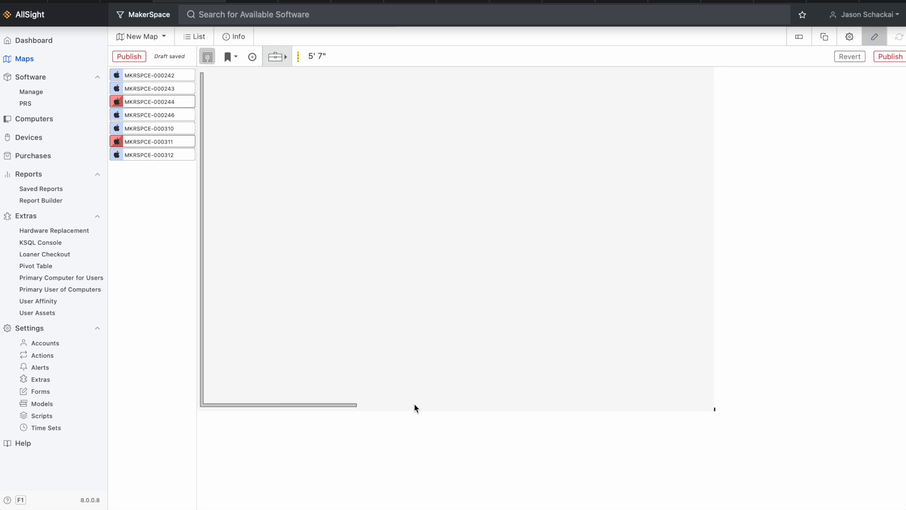
mouse_move(414, 406)
left_mouse_down()
mouse_move(705, 405)
mouse_move(707, 73)
mouse_move(285, 81)
mouse_move(180, 71)
mouse_move(203, 76)
left_mouse_up()
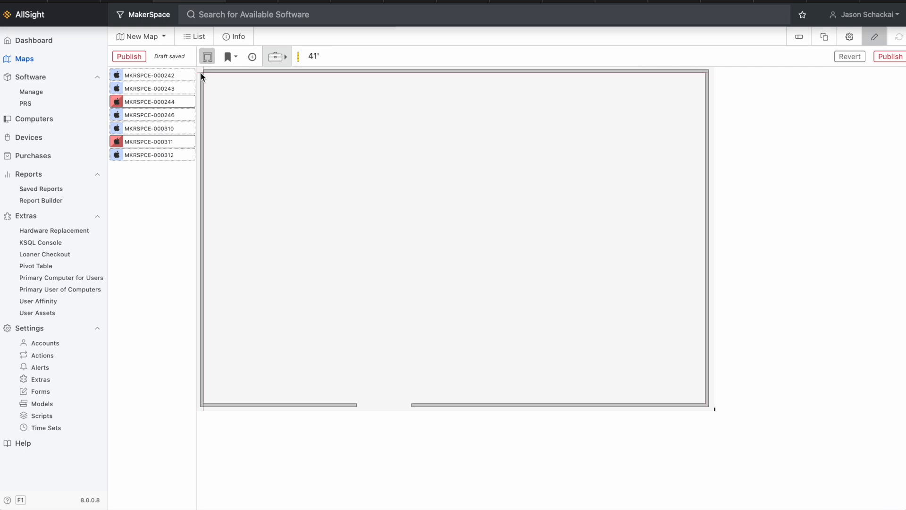
left_click(202, 73)
key("Escape")
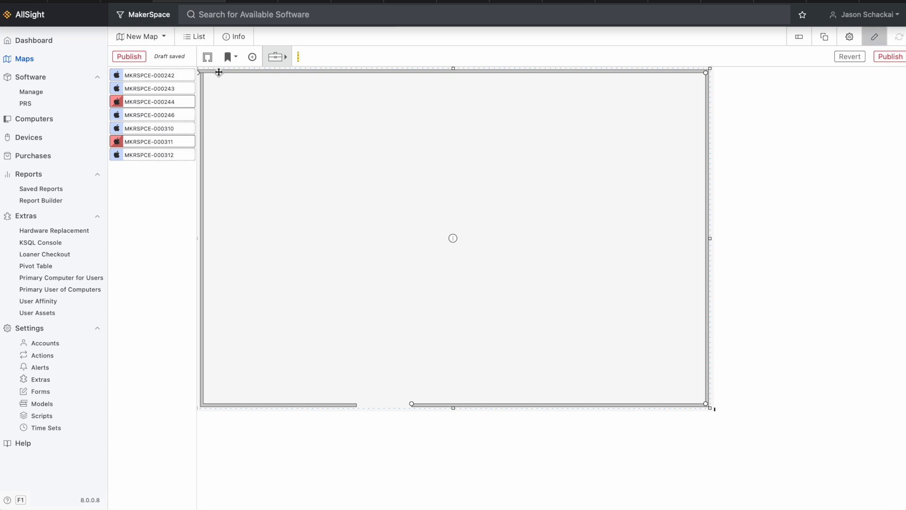
Step: Nudge the second outer wall section slightly right to line up with the left wall, and deselect it
key("Right")
key("Right")
key("Right")
key("Right")
key("Right")
key("Right")
key("Right")
key("Right")
key("Right")
key("Left")
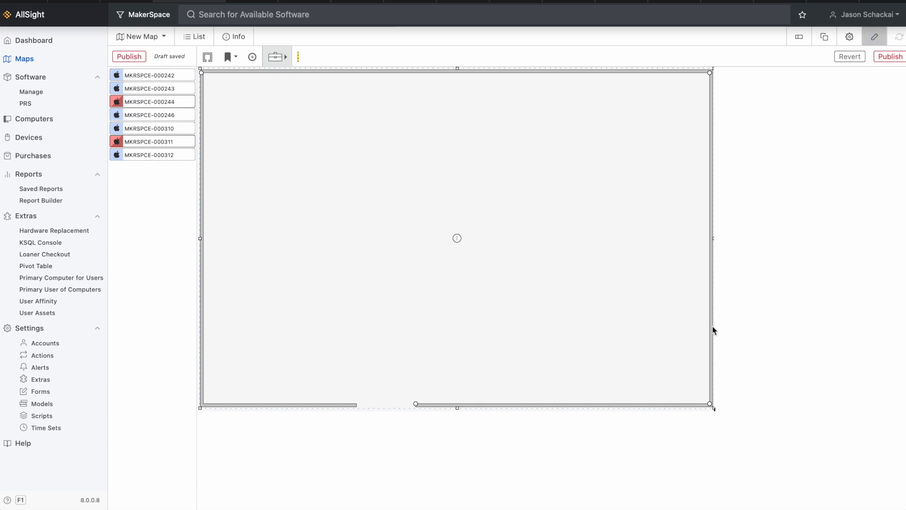
left_click(479, 202)
Step: Draw a free-standing vertical partition wall in the right half of the room, and deselect it
left_click(207, 57)
left_click_drag(538, 128, 540, 275)
left_click(417, 239)
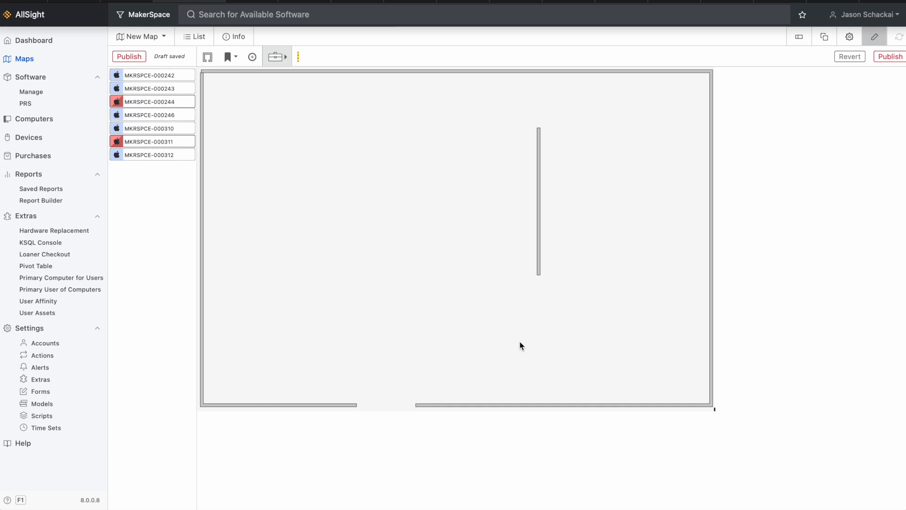
Step: Place a QR Code, Large object in the room's lower-left corner, about 1' 4" across and 21' 3" down
left_click(237, 58)
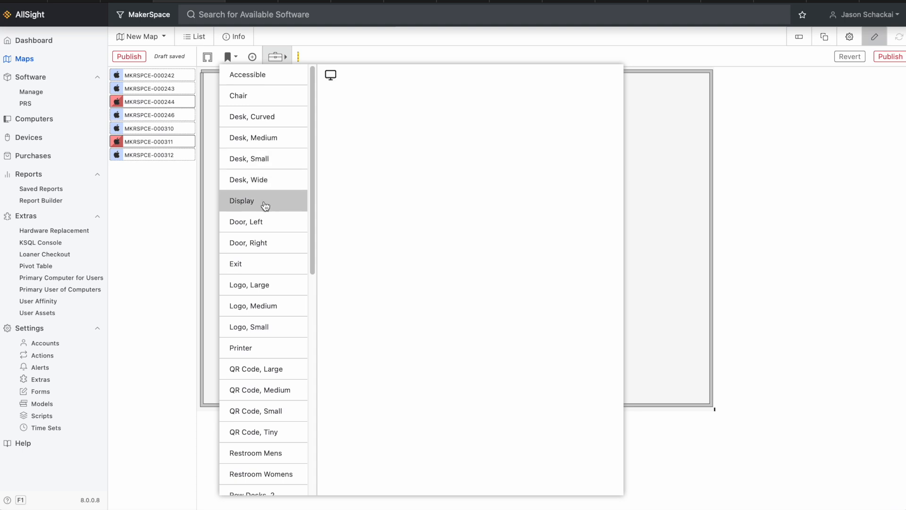
scroll(262, 226, "down", 1)
scroll(253, 279, "down", 1)
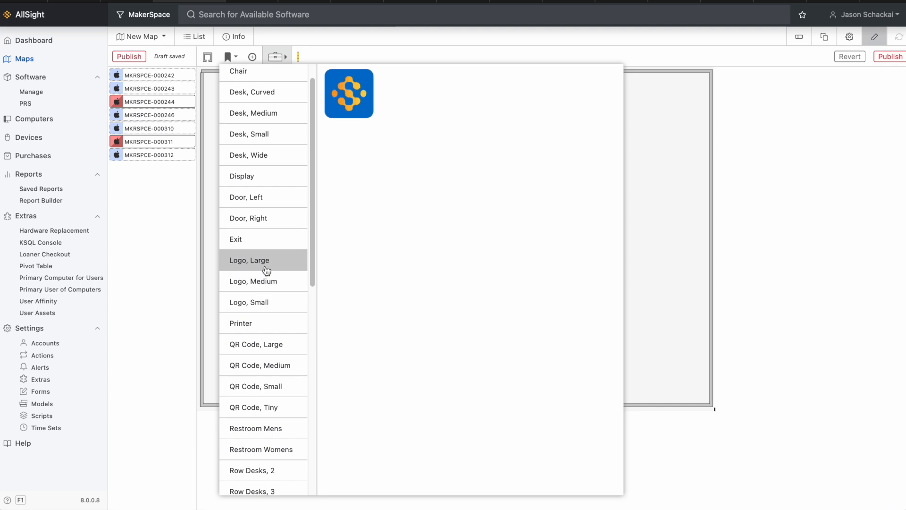
left_click_drag(316, 283, 312, 308)
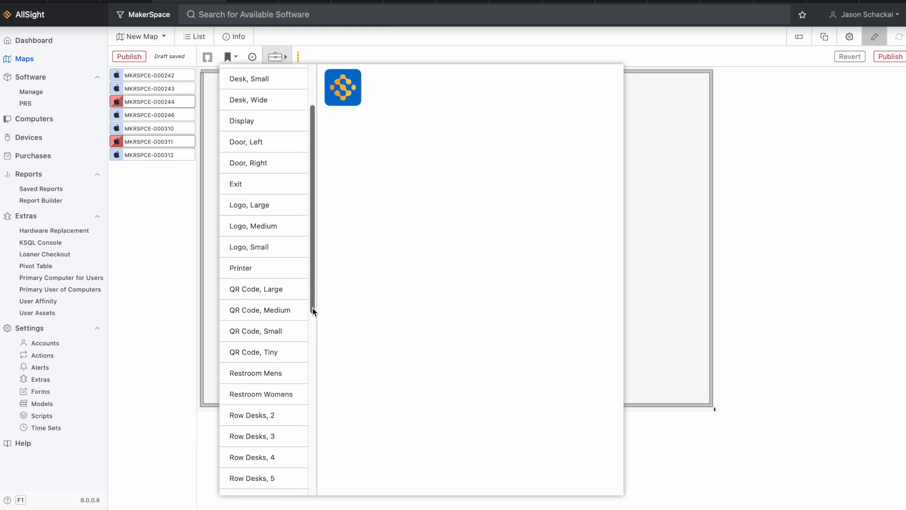
left_click(260, 290)
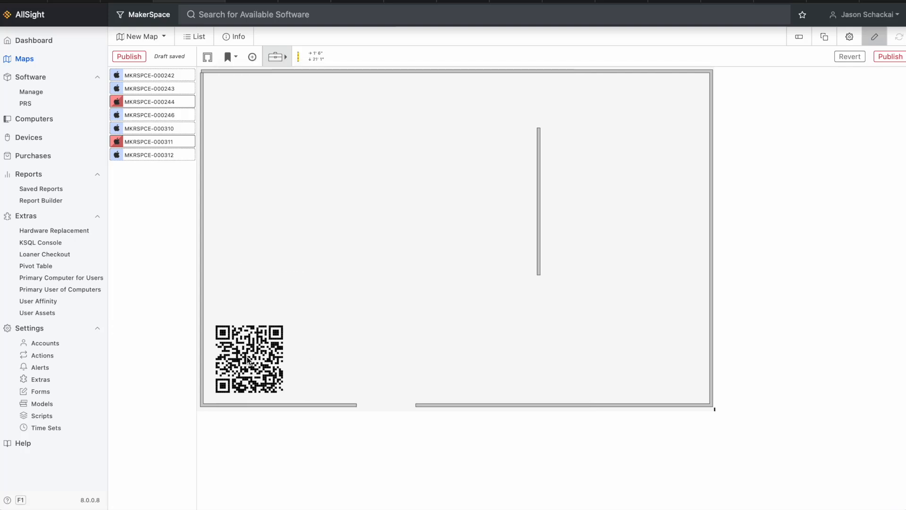
left_click(245, 359)
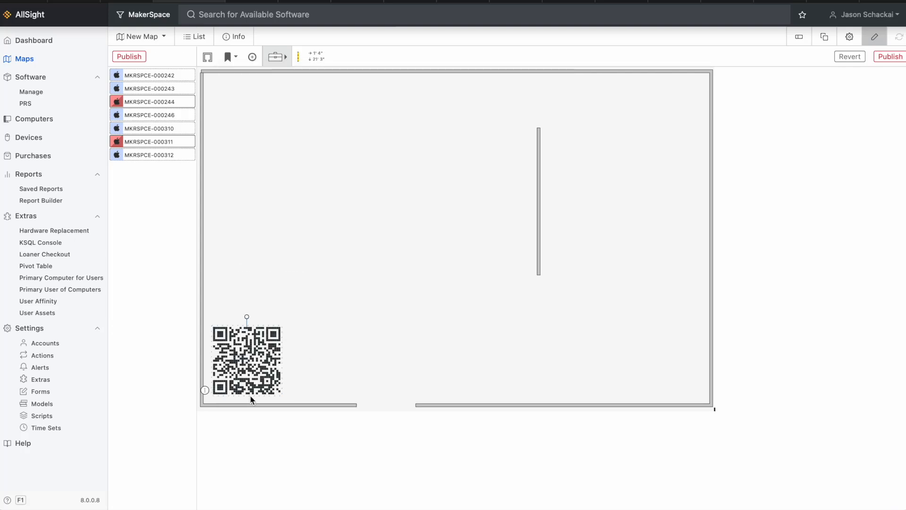
left_click(351, 275)
Step: Browse the furniture objects and place a Desk, Wide above the QR code near the left wall
left_click(227, 56)
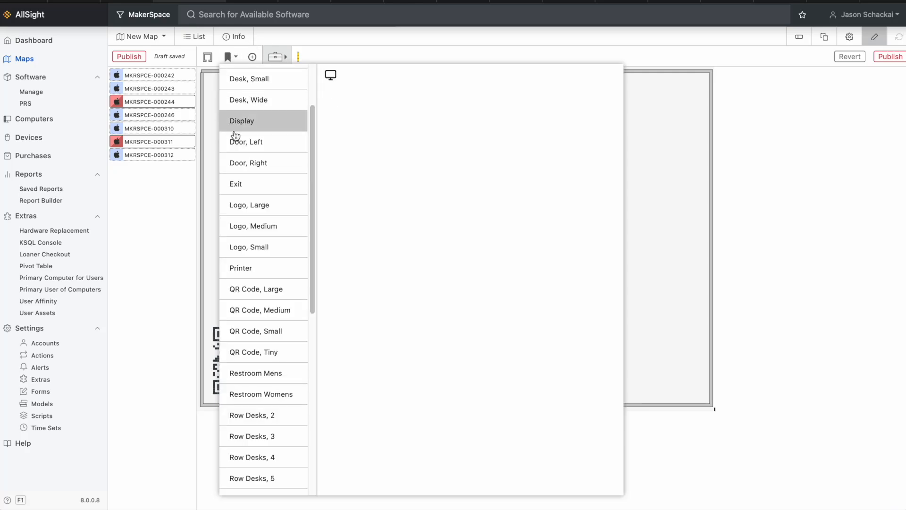
scroll(236, 335, "down", 2)
scroll(250, 394, "up", 1)
scroll(261, 359, "down", 5)
scroll(258, 443, "down", 1)
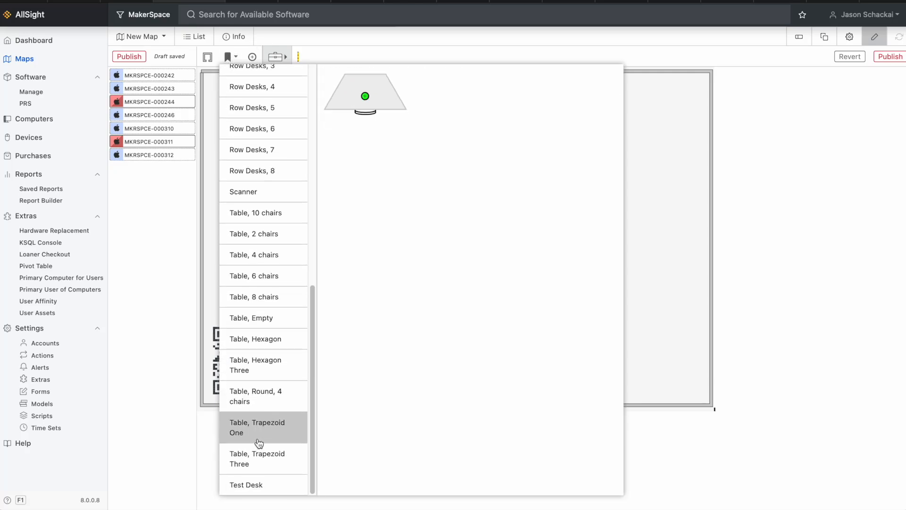
scroll(258, 255, "up", 10)
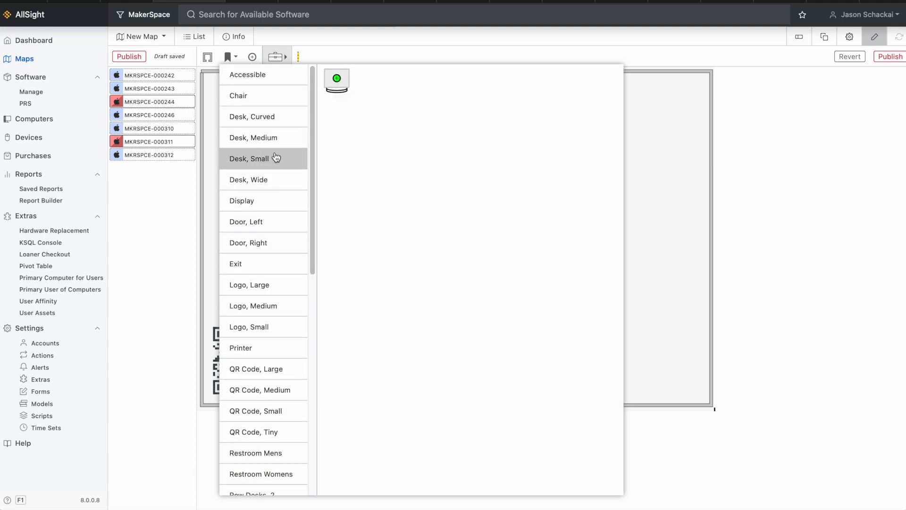
left_click(275, 177)
left_click_drag(274, 172, 257, 278)
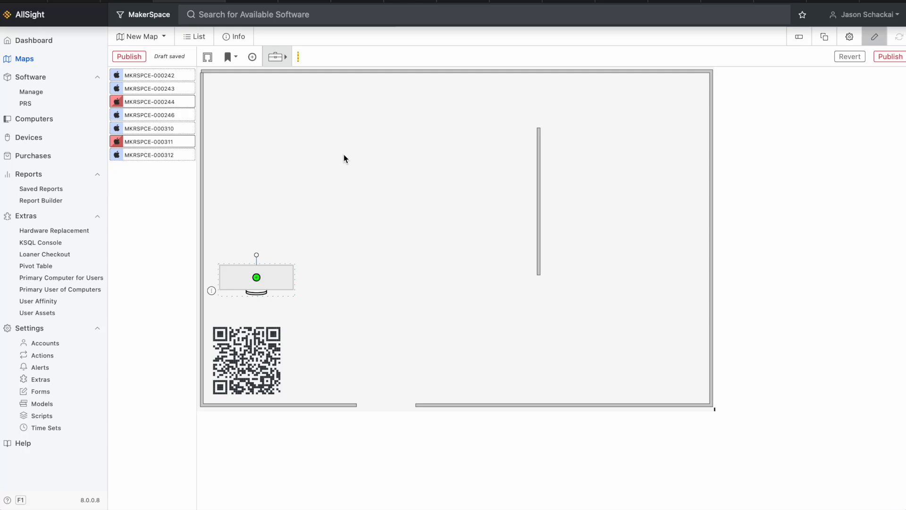
Step: Duplicate the wide desk upward three times at even spacing to make a column of four along the left wall
key("super+d")
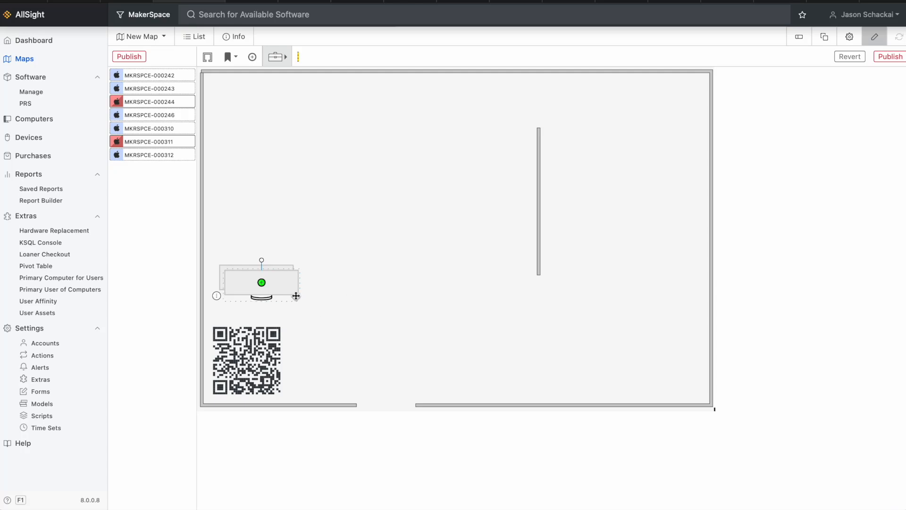
left_click_drag(287, 283, 281, 221)
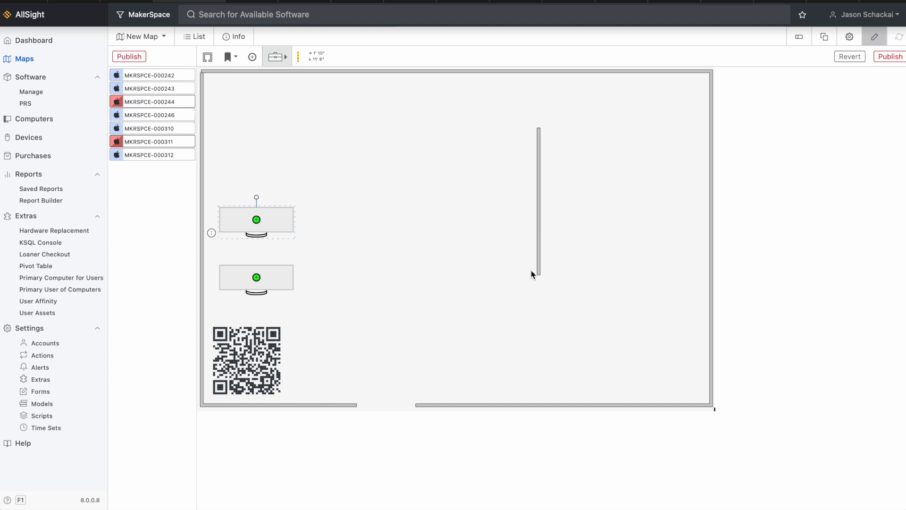
key("super+d")
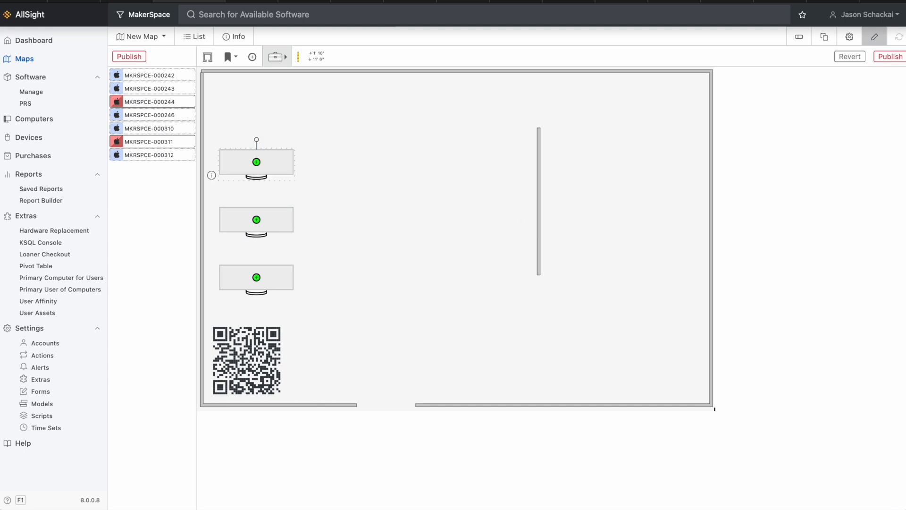
key("super+d")
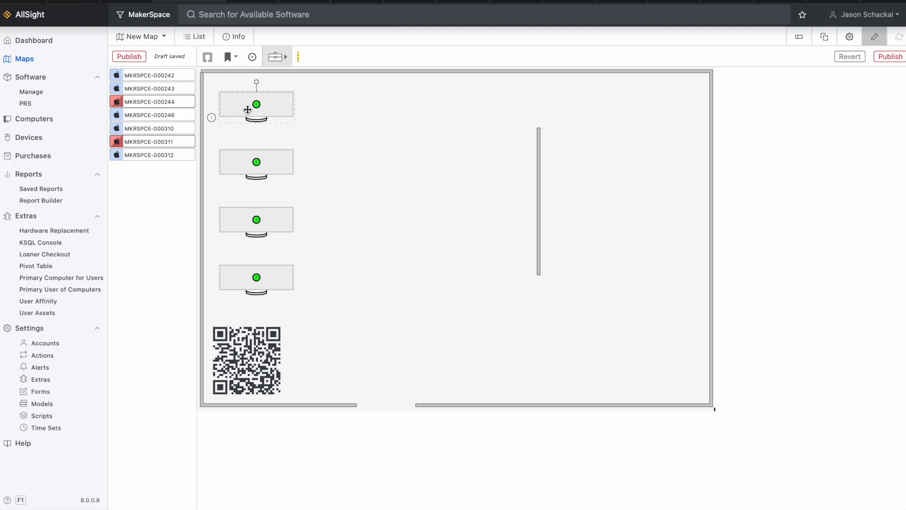
Step: Duplicate the whole desk column twice to the right to form a grid of three columns and four rows, and deselect it
left_click(358, 161)
left_click_drag(350, 284, 264, 102)
key("super+v")
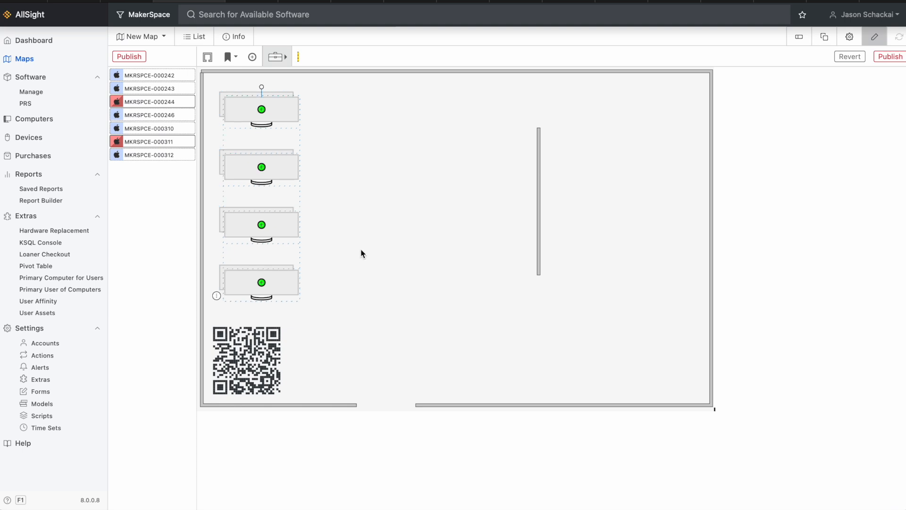
left_click_drag(306, 163, 371, 161)
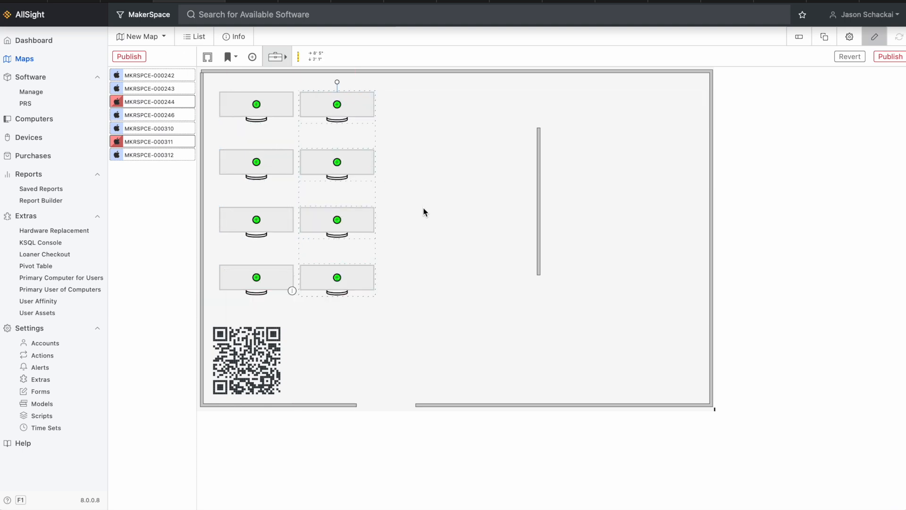
key("super+d")
left_click(532, 365)
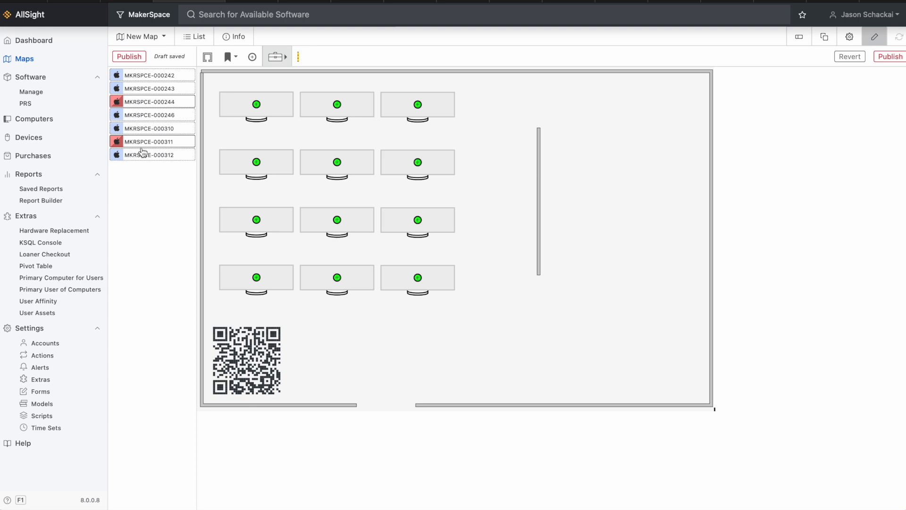
Step: Move the whole desk grid slightly right and down, away from the left and upper walls, and deselect it
left_click_drag(471, 323, 305, 121)
left_click_drag(388, 126, 376, 123)
left_click(634, 195)
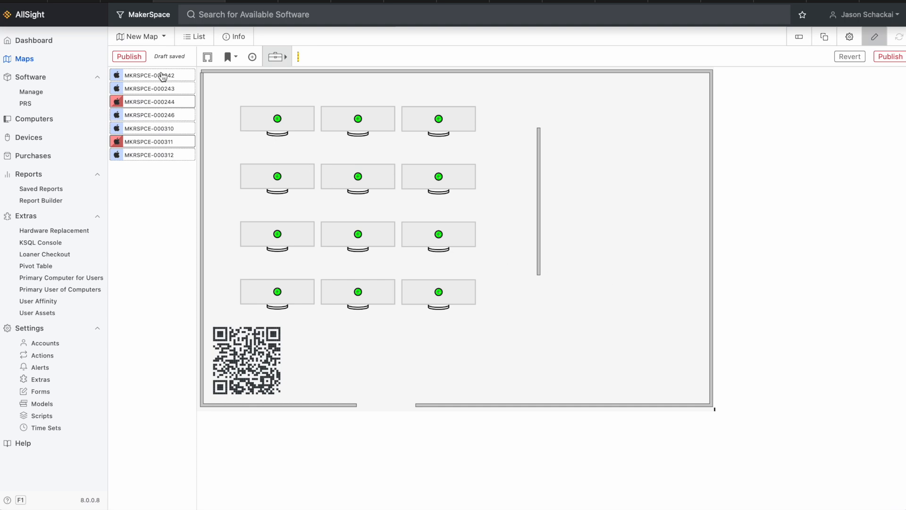
Step: Assign the seven MKRSPCE computers in list order to the desks, filling the first two rows and the third row's first desk
left_click_drag(163, 75, 306, 118)
left_click_drag(176, 93, 387, 118)
left_click_drag(172, 104, 469, 119)
left_click_drag(178, 116, 279, 176)
left_click_drag(175, 128, 358, 176)
left_click_drag(164, 141, 482, 177)
left_click_drag(168, 153, 285, 231)
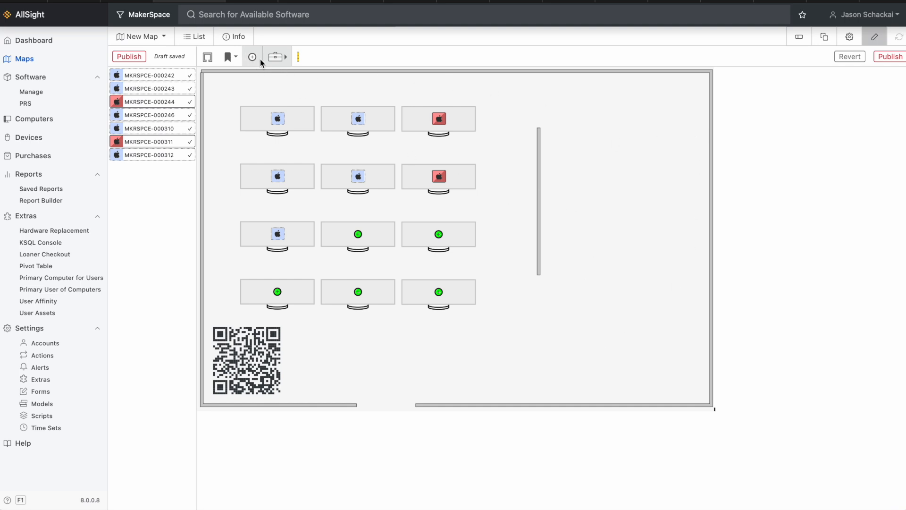
Step: Show the drawing tools together with their additional text formatting options
left_click(274, 59)
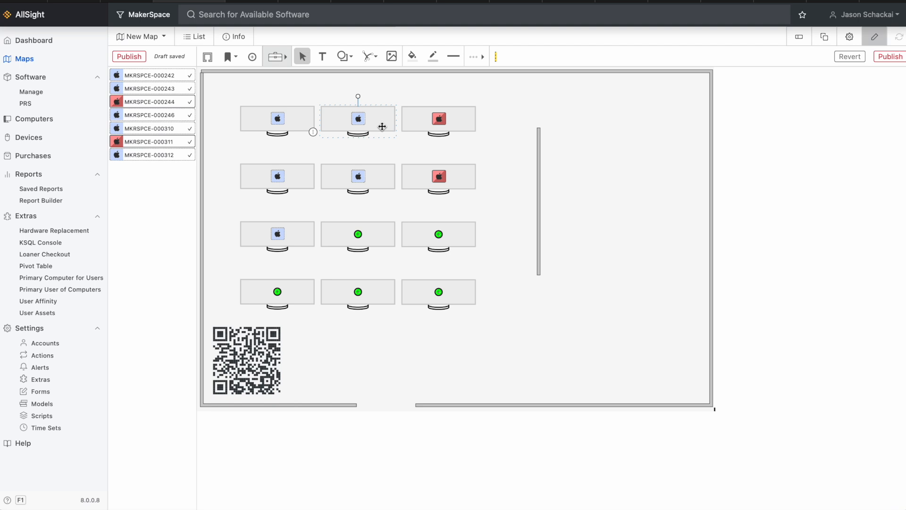
left_click(322, 56)
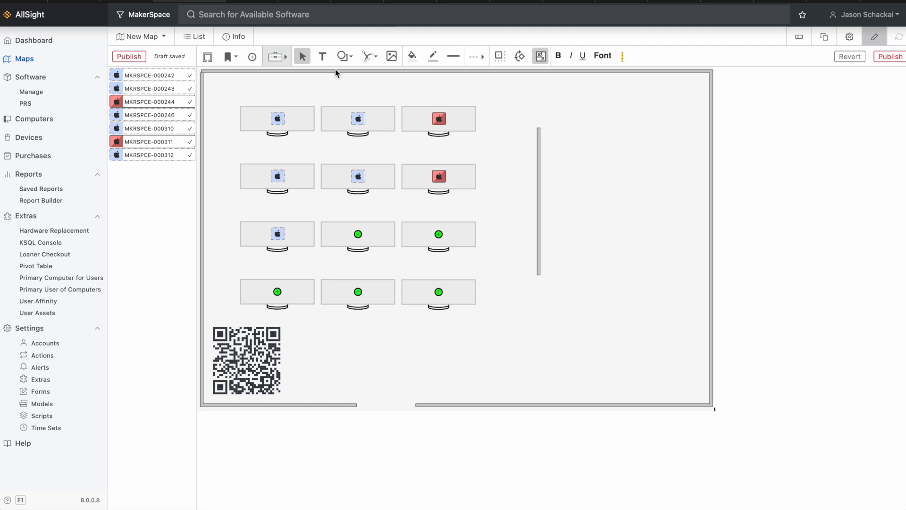
Step: Try a text label above the partition wall, look at the font choices, remove the label and hide the formatting options
left_click(327, 60)
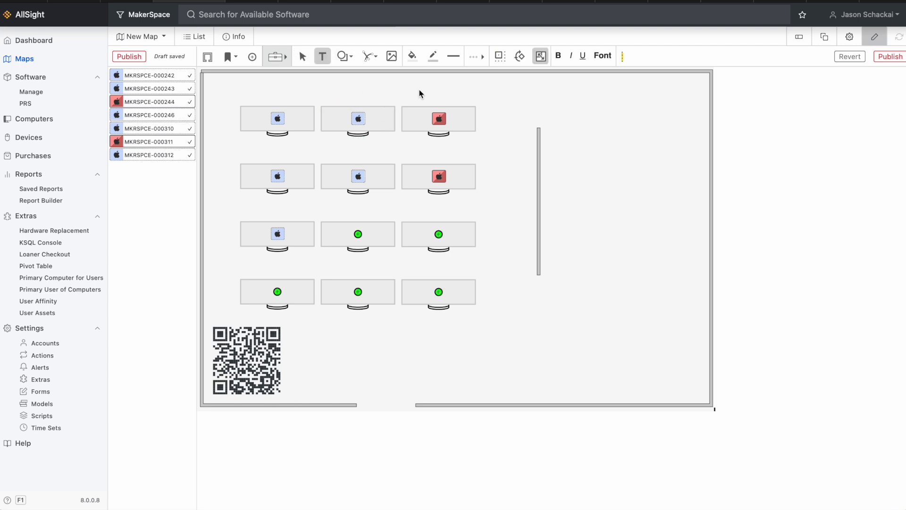
left_click(570, 114)
left_click_drag(585, 110, 629, 110)
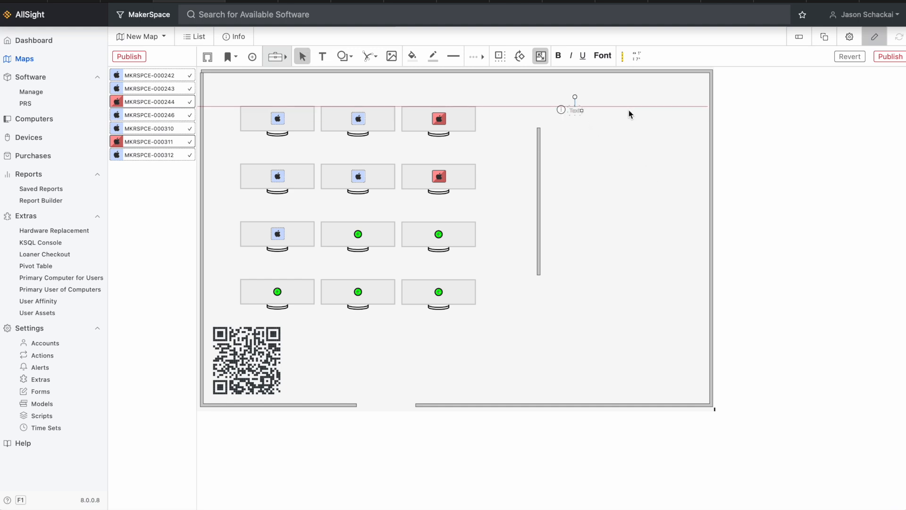
double_click(575, 111)
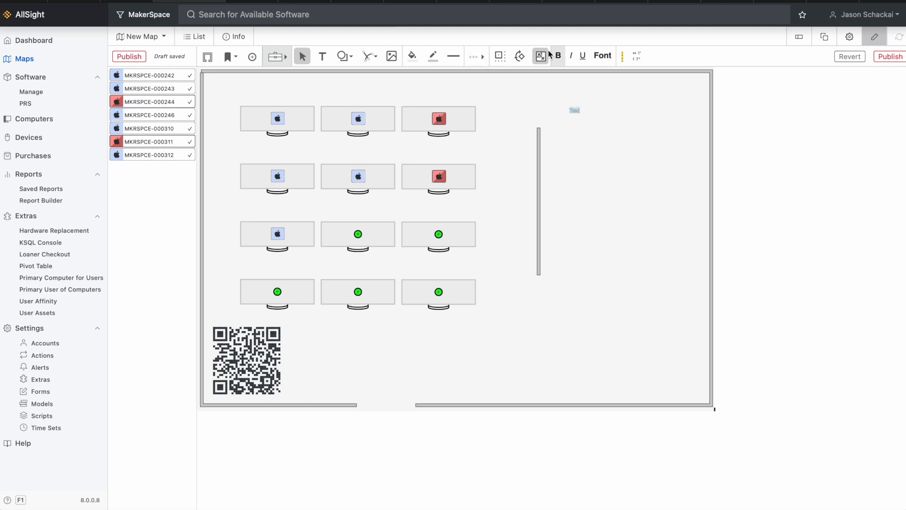
left_click(603, 61)
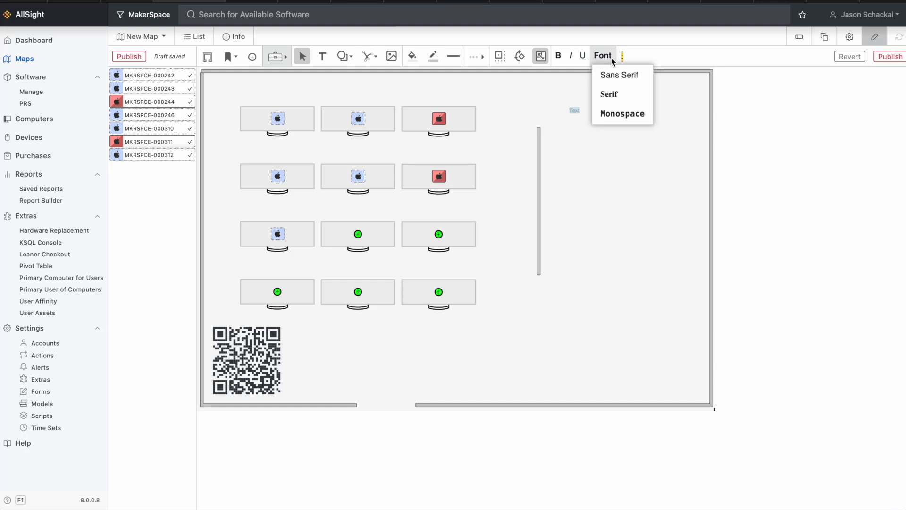
left_click(575, 115)
left_click(575, 97)
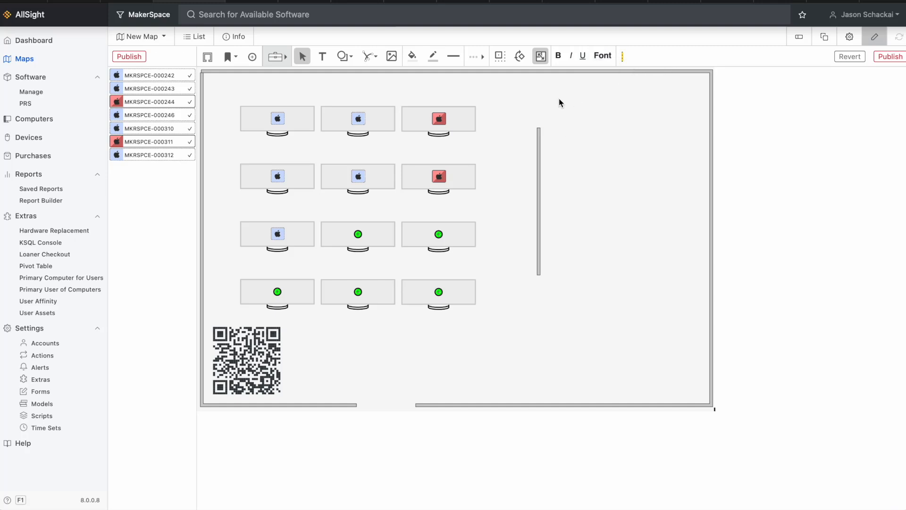
left_click(481, 58)
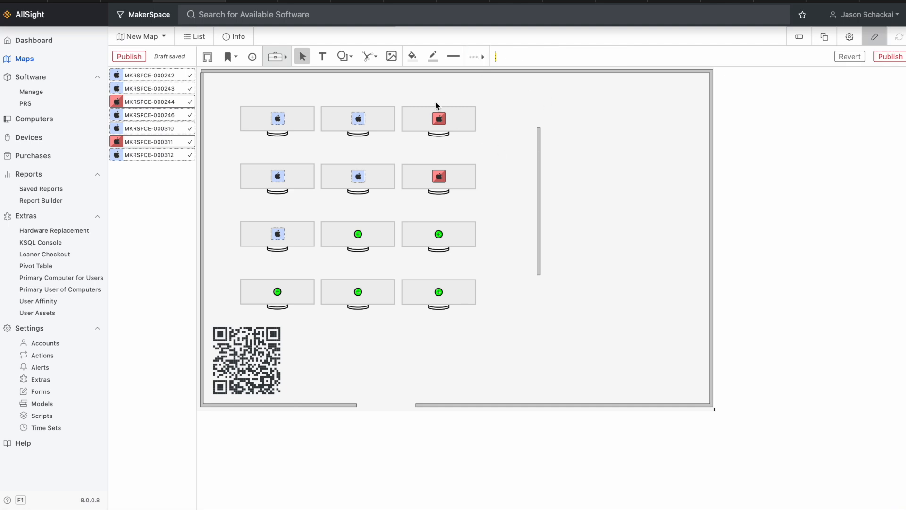
Step: Draw a tall, narrow rectangle as a long table and move it alongside the room's right wall
left_click(346, 60)
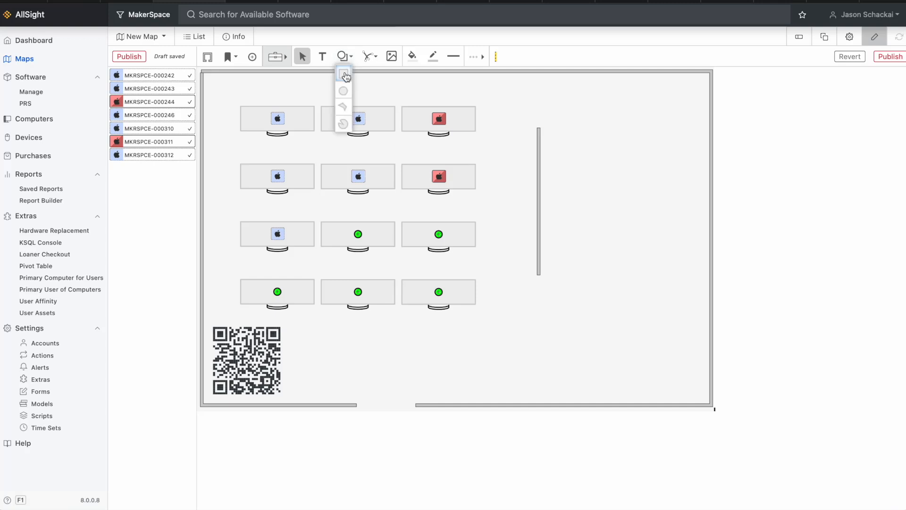
left_click(345, 78)
mouse_move(562, 98)
left_mouse_down()
mouse_move(615, 141)
mouse_move(590, 171)
mouse_move(647, 146)
mouse_move(615, 294)
mouse_move(615, 376)
mouse_move(627, 379)
left_mouse_up()
left_click_drag(596, 255, 675, 256)
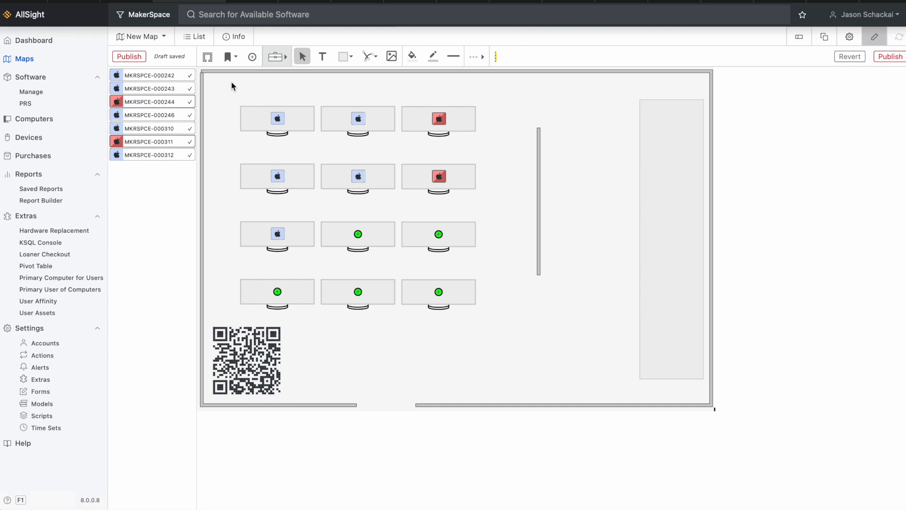
Step: Place a Chair object, rotate it 90° and move it onto the long table's left edge near its upper end
left_click(229, 57)
left_click_drag(245, 93, 578, 121)
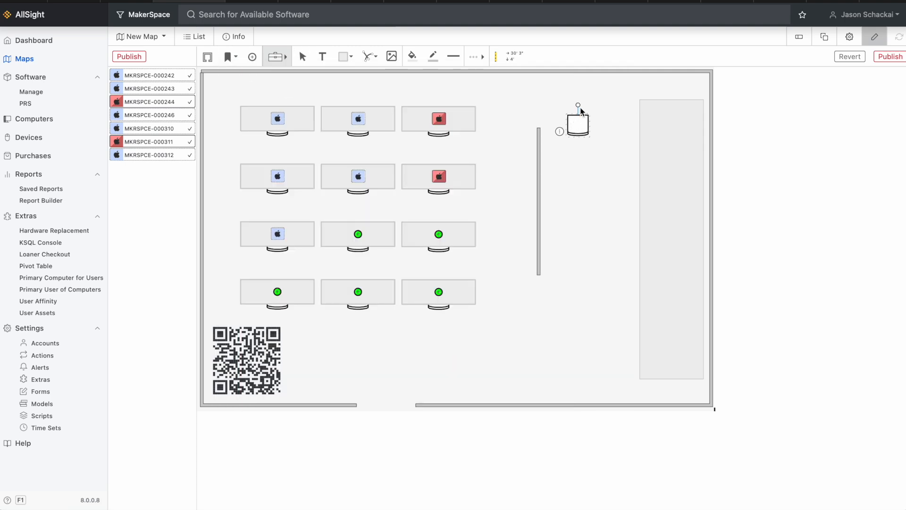
left_click_drag(579, 108, 609, 128)
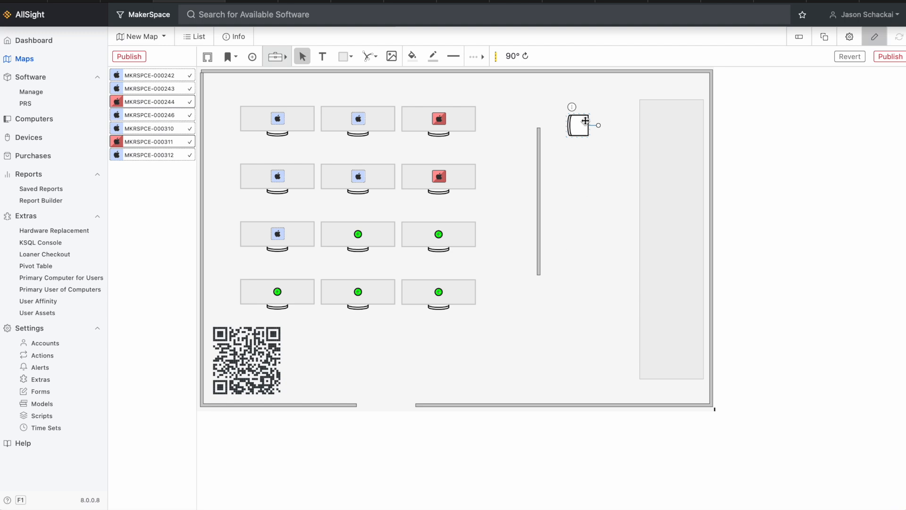
left_click_drag(580, 129, 644, 123)
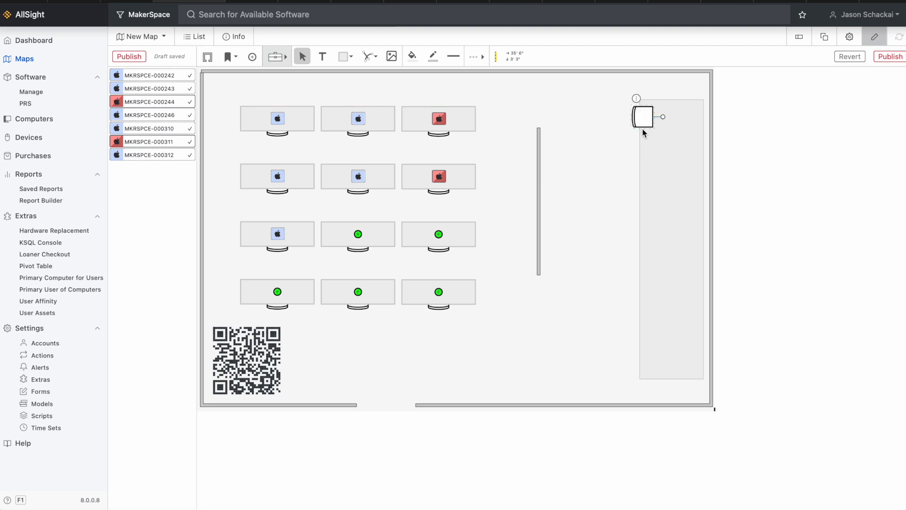
Step: Duplicate the chair down the long table's left edge at even spacing to make a column of seven chairs
key("ctrl+d")
left_click_drag(648, 127, 642, 161)
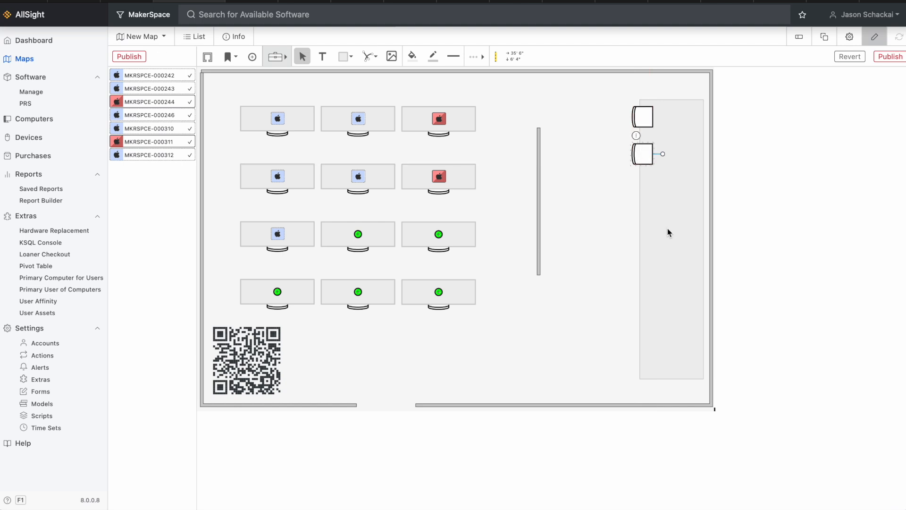
key("ctrl+d")
key("ctrl+d")
key("ctrl+d")
key("ctrl+d")
key("ctrl+d")
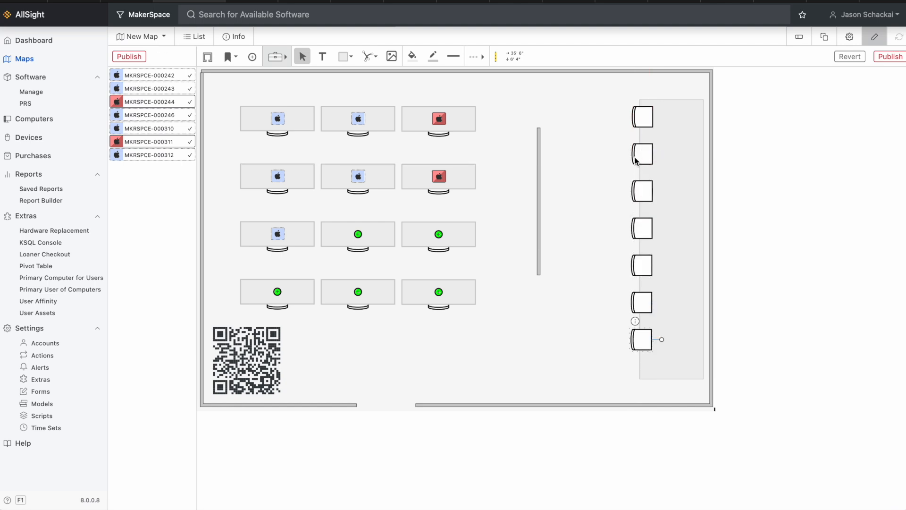
Step: Select all seven chairs and adjust their position down and slightly left to center them along the long table
left_click_drag(607, 104, 633, 357)
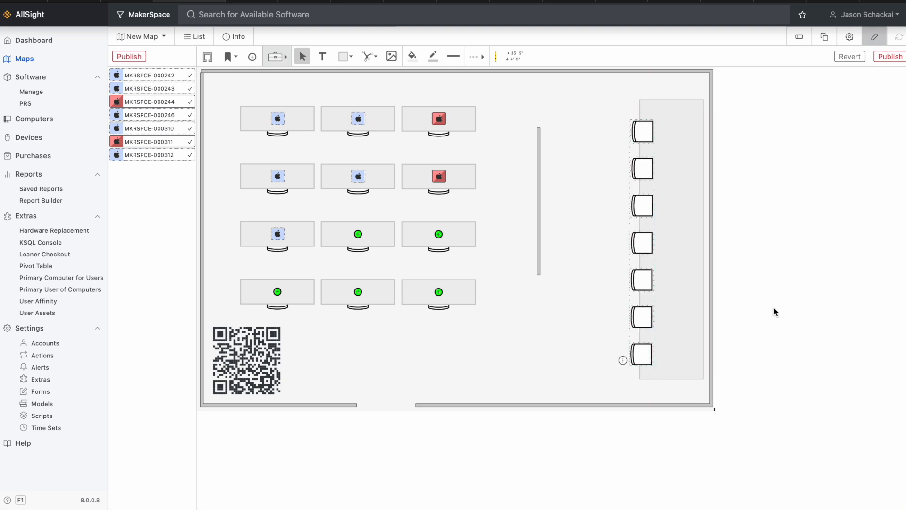
key("Up")
key("Up")
key("Up")
key("Up")
key("Up")
key("Up")
key("Up")
key("Up")
key("Up")
key("Left")
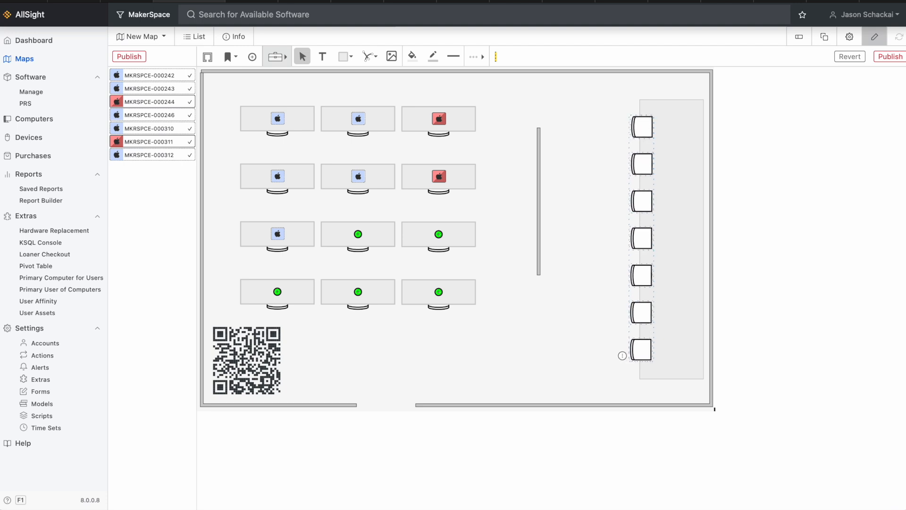
Step: Bring the long table rectangle in front of the chairs so it covers their seats, and deselect it
left_click(683, 241)
left_click(632, 375)
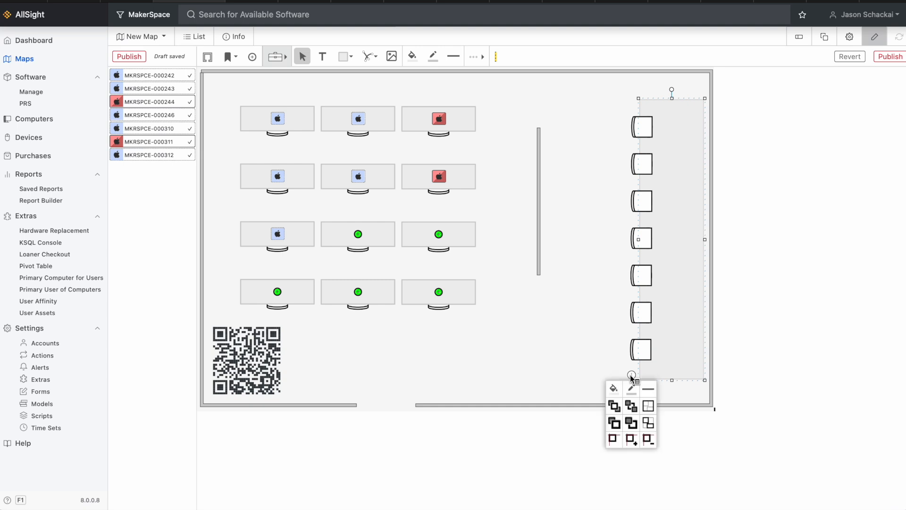
left_click(614, 406)
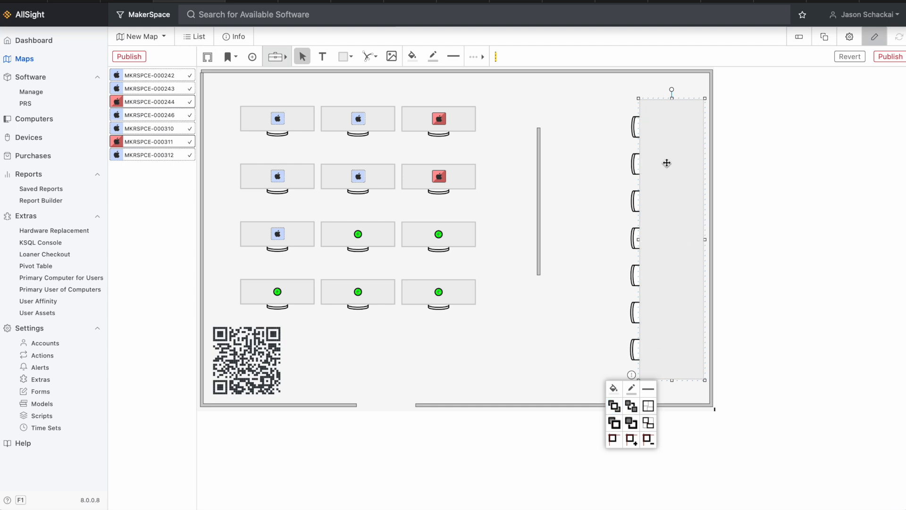
left_click(593, 171)
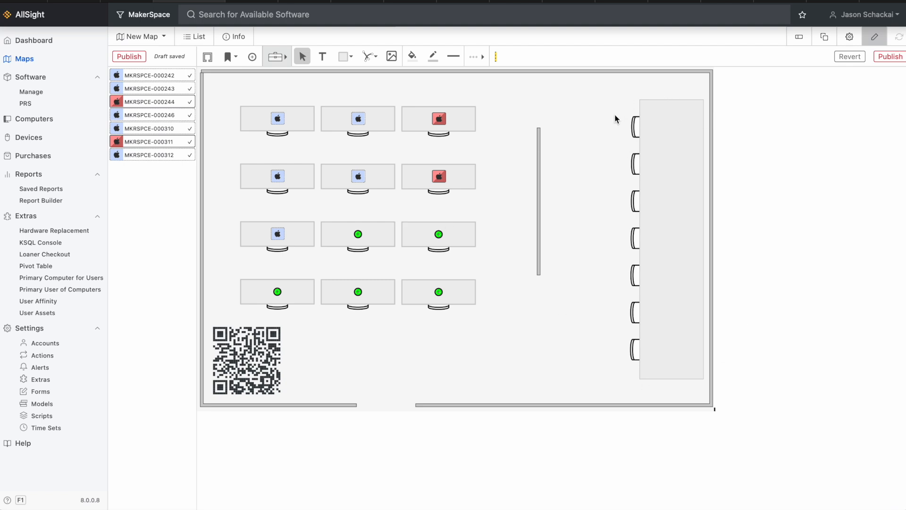
Step: Group the long table rectangle and its seven chairs into a single object
left_click_drag(608, 93, 690, 394)
left_click(622, 375)
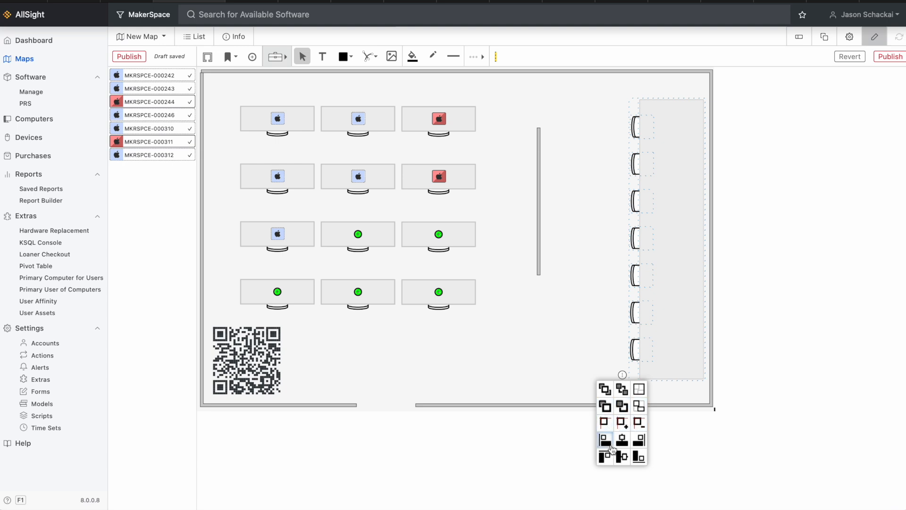
left_click(639, 390)
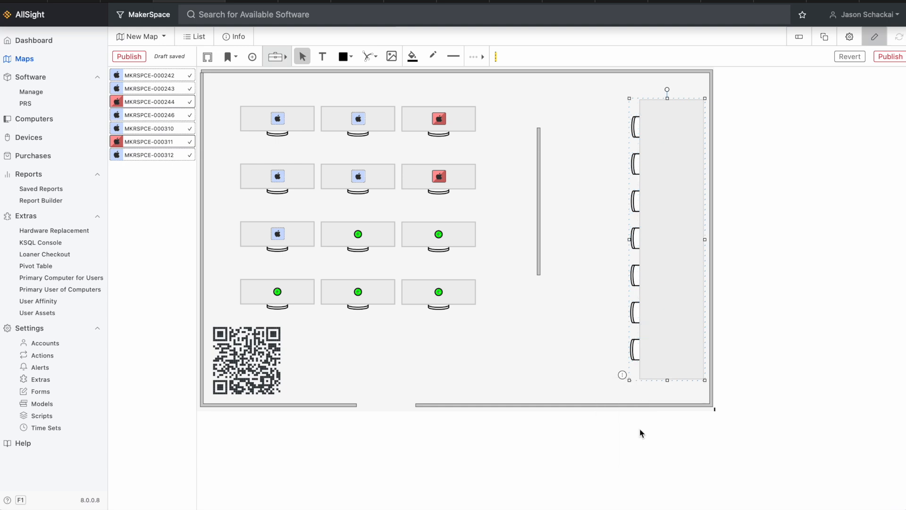
Step: Create a model named "Long table" from the grouped table and chairs, and open the list of placeable objects
left_click(623, 375)
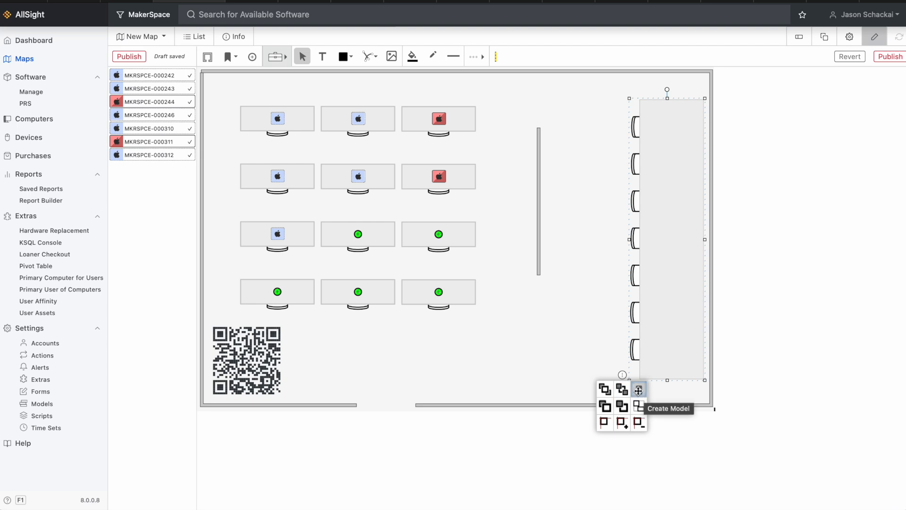
left_click(639, 390)
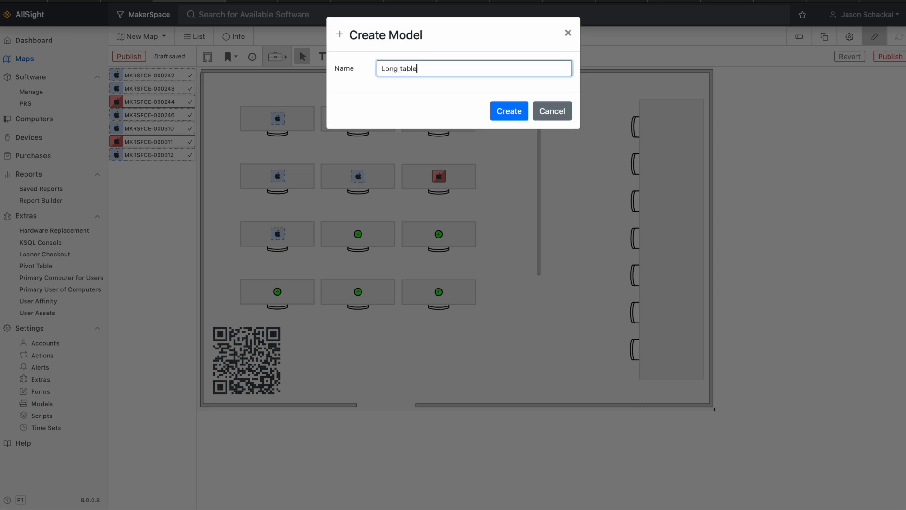
left_click(507, 114)
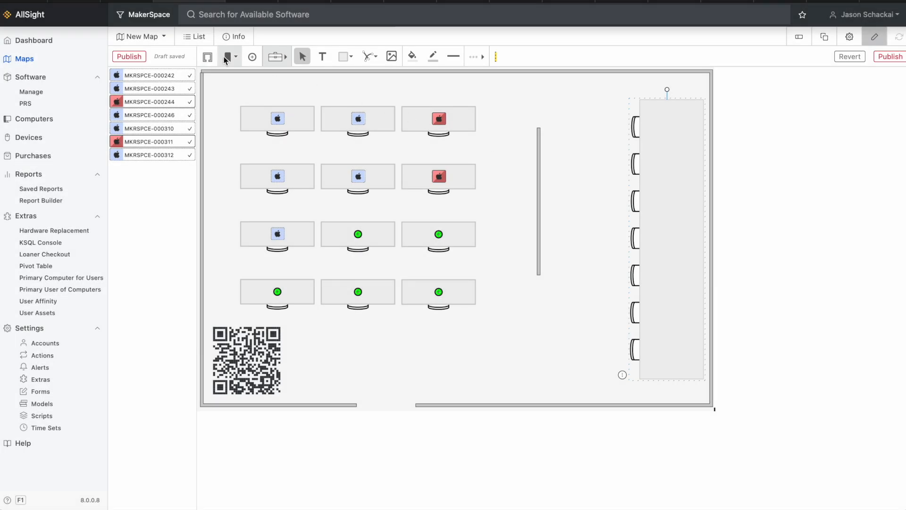
left_click(228, 57)
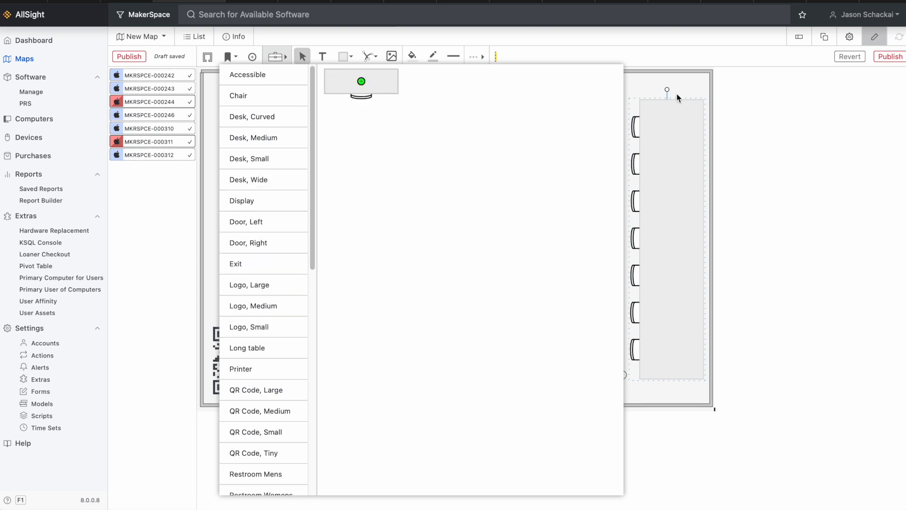
Step: Place two computer spots on the long table beside its two uppermost chairs
left_click(650, 83)
left_click(653, 290)
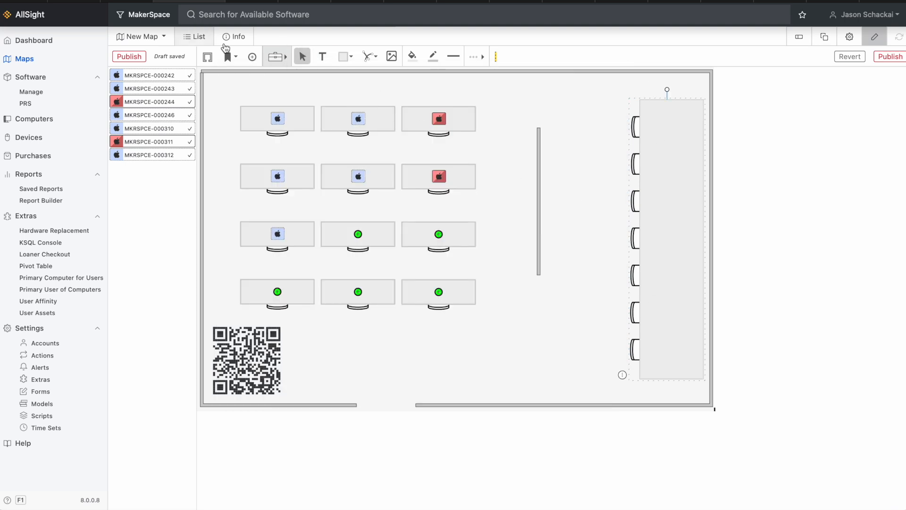
left_click(252, 57)
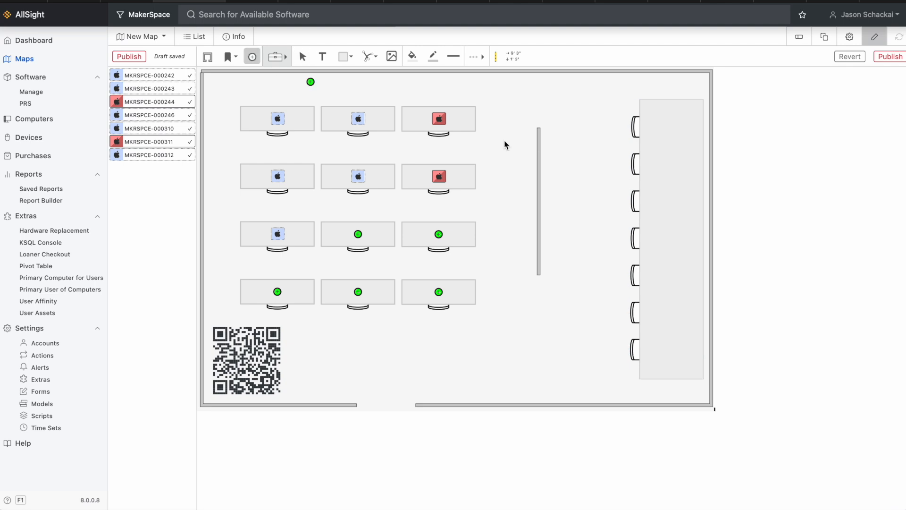
left_click(661, 128)
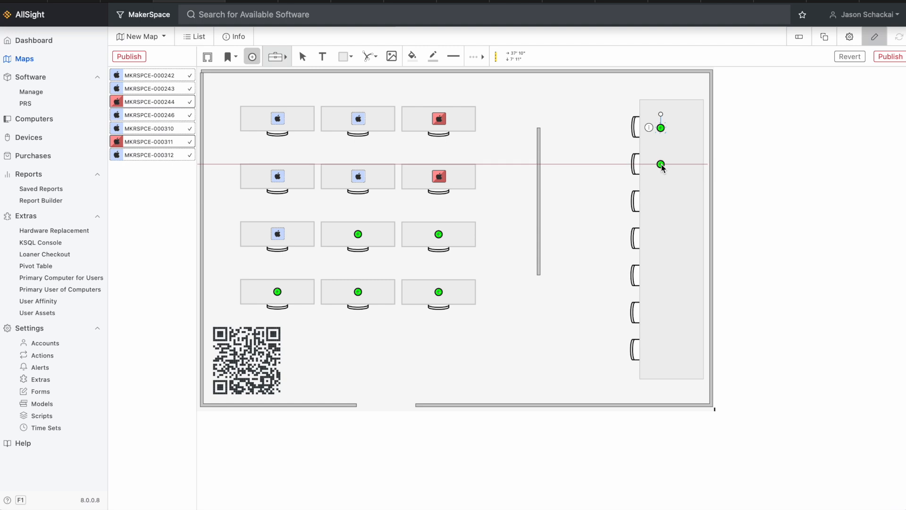
left_click(661, 165)
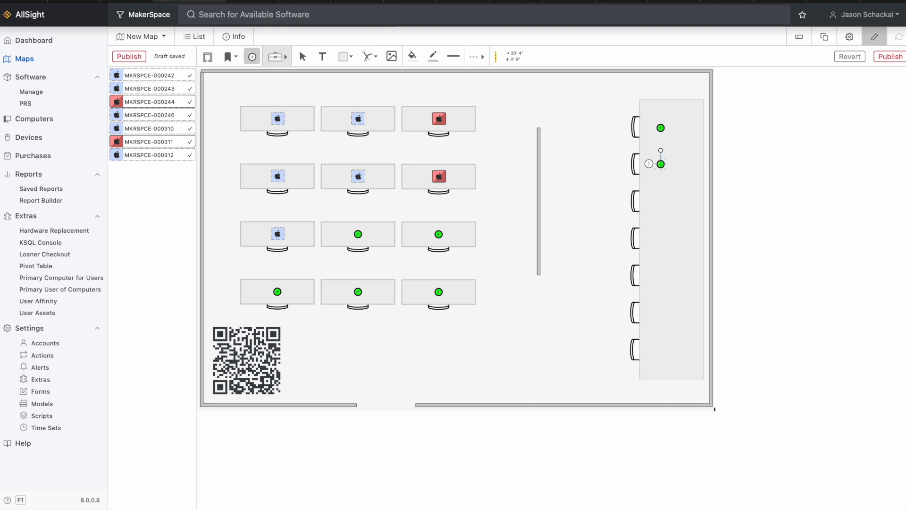
Step: Delete both computer spots from the long table
left_click(303, 56)
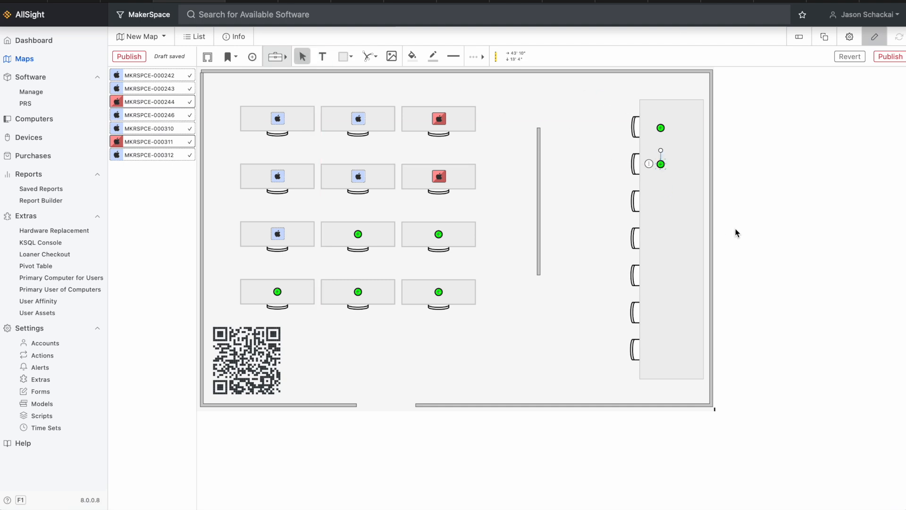
key("Delete")
left_click(661, 128)
key("Delete")
Step: Draw a circle in the open floor area below the short interior wall
left_click(344, 57)
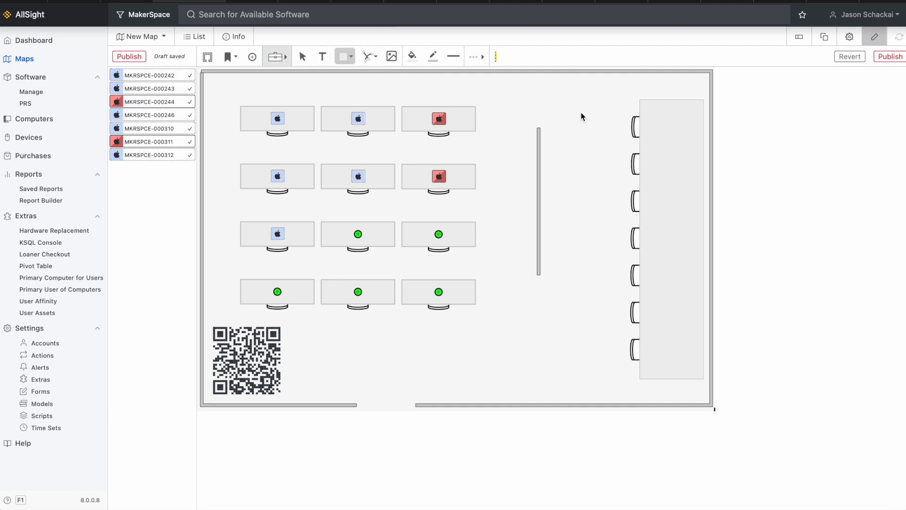
left_click(349, 57)
left_click(344, 97)
left_click_drag(558, 103, 540, 355)
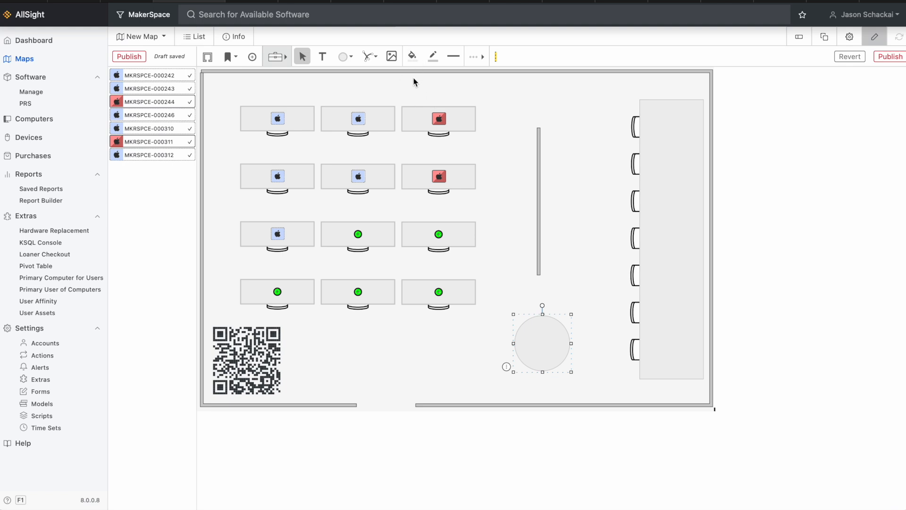
Step: Give the circle a cyan fill and a thick dark gray outline
left_click(414, 57)
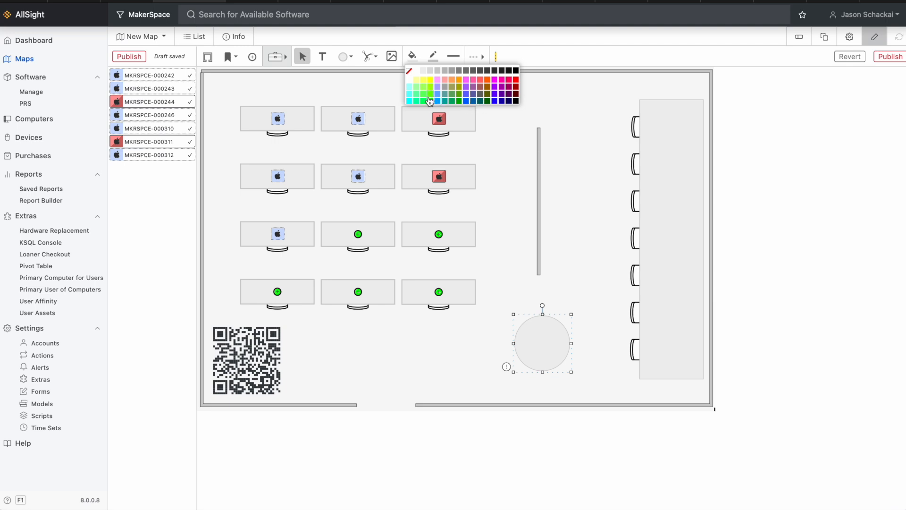
left_click(411, 99)
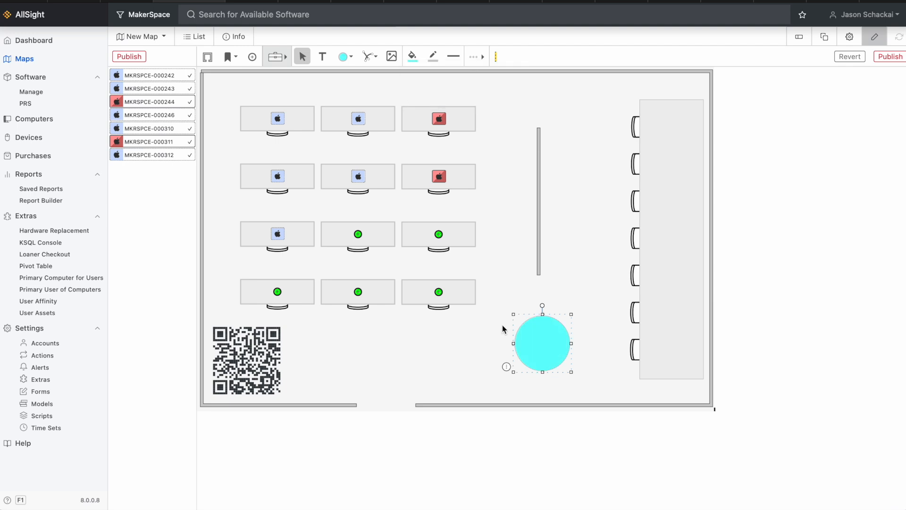
left_click(433, 57)
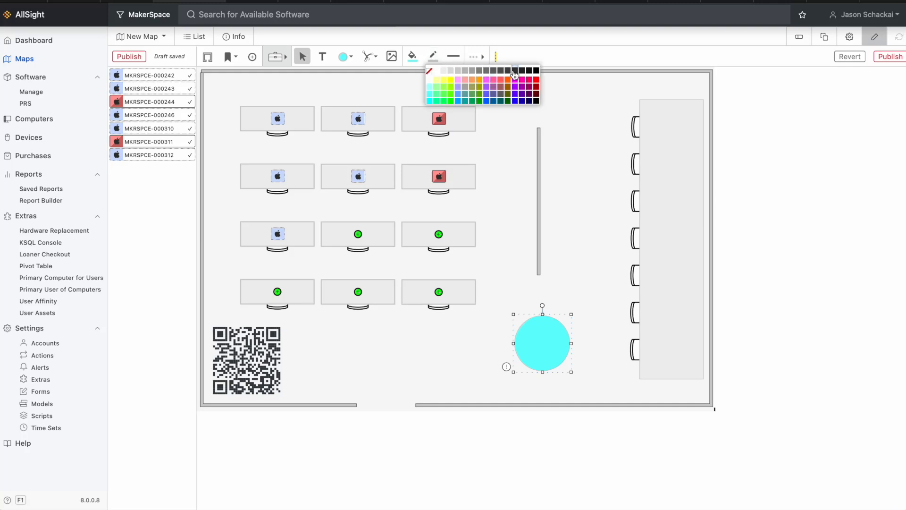
left_click(495, 76)
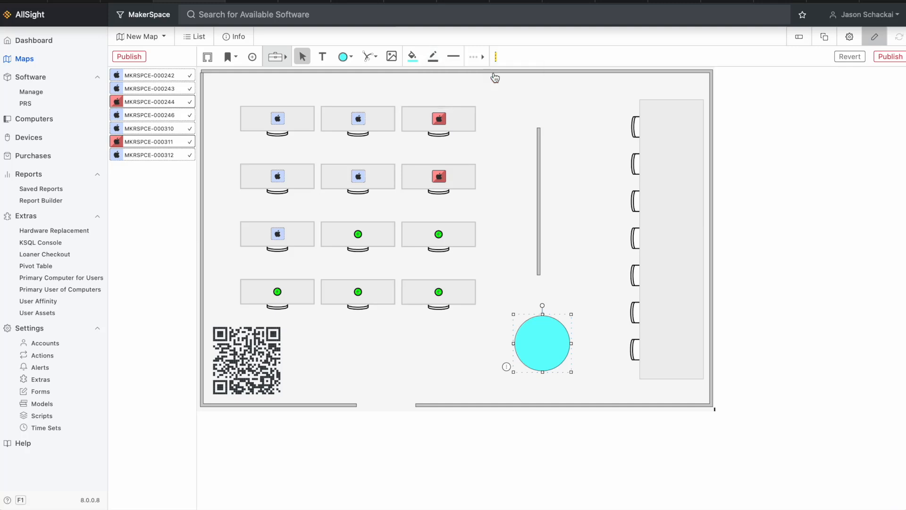
left_click(458, 57)
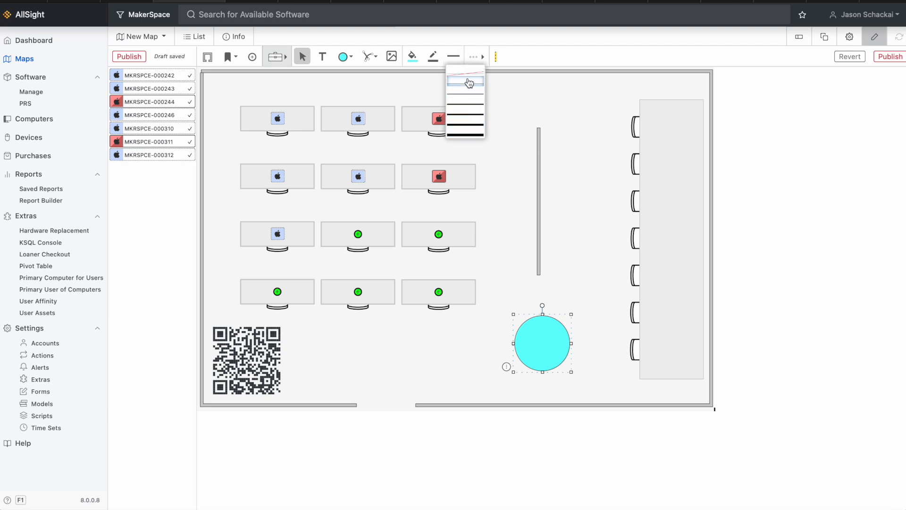
left_click(472, 118)
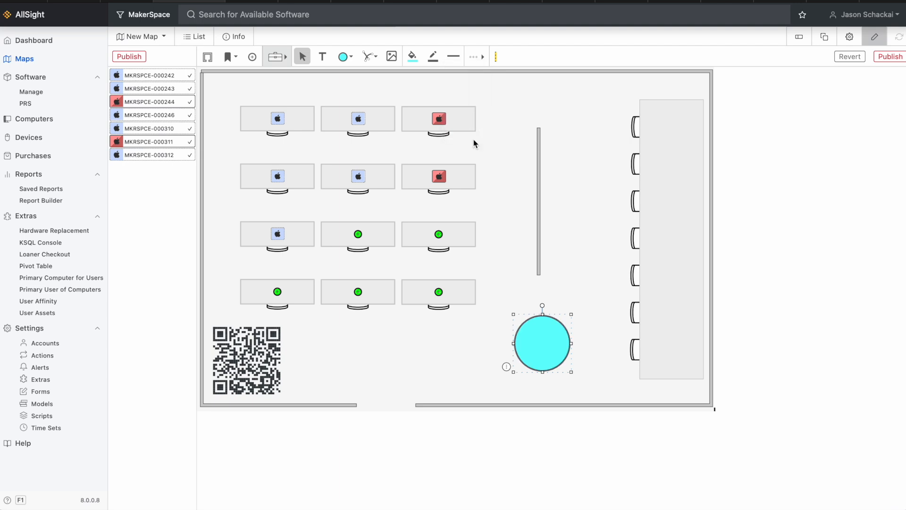
Step: Remove the circle's outline and delete the circle from the floorplan
left_click(430, 58)
left_click(430, 73)
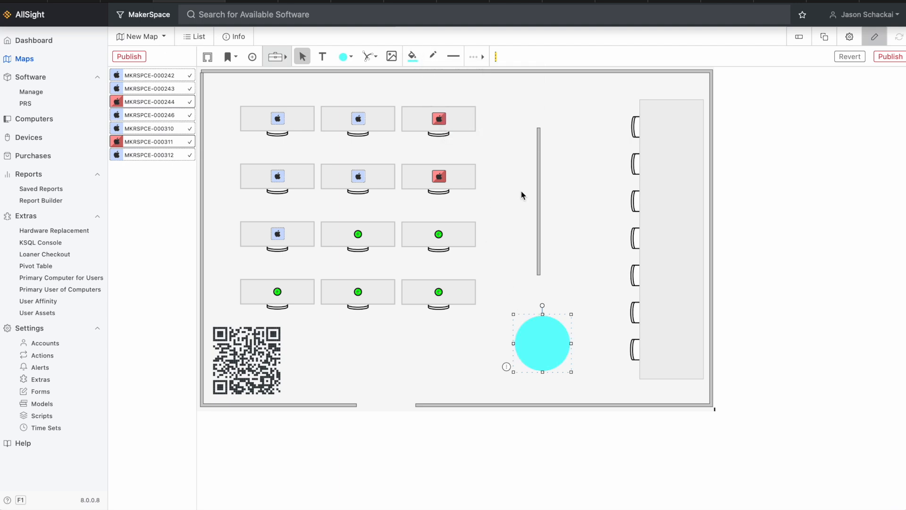
left_click(567, 199)
left_click_drag(561, 350, 532, 357)
key("Delete")
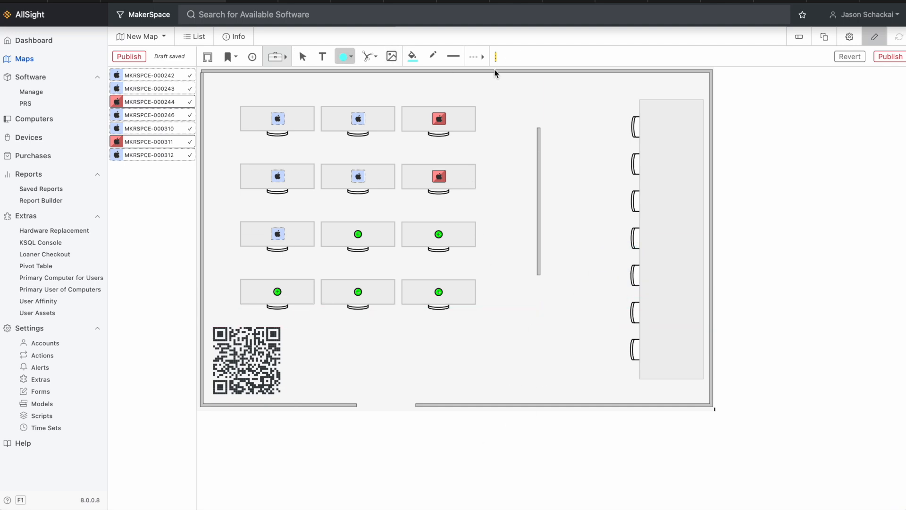
Step: Place an image object below the interior wall, dismiss its settings, and delete it
left_click(303, 57)
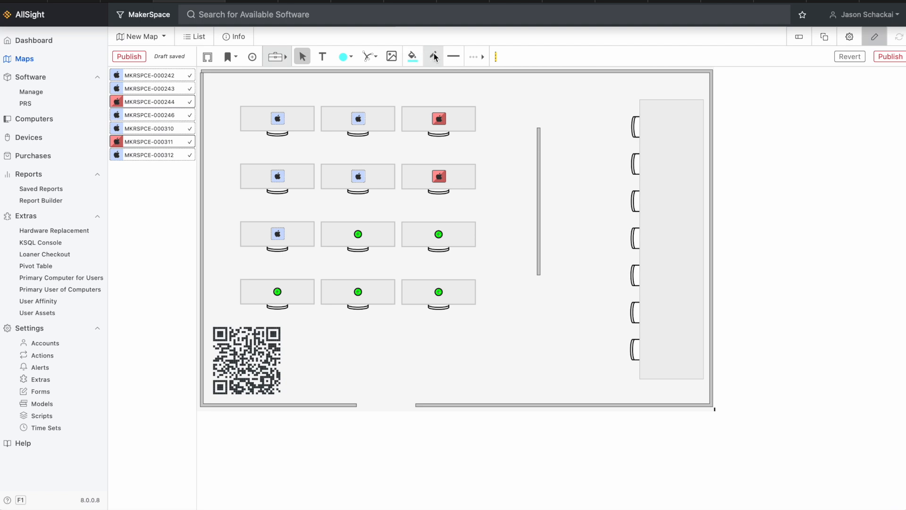
left_click(393, 57)
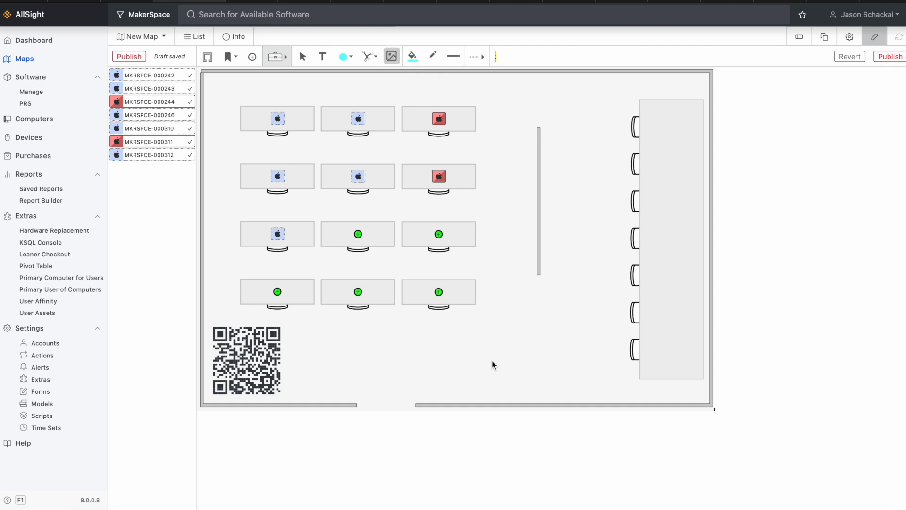
left_click(508, 325)
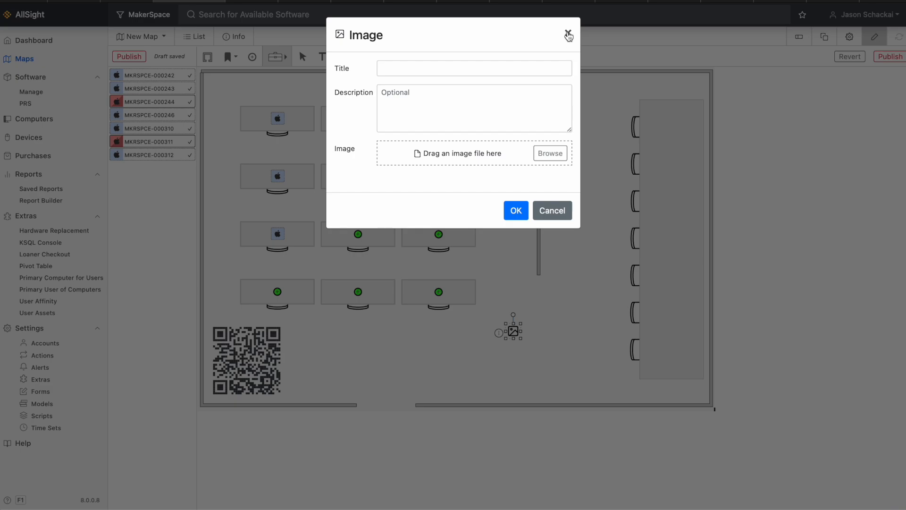
left_click(568, 33)
key("Delete")
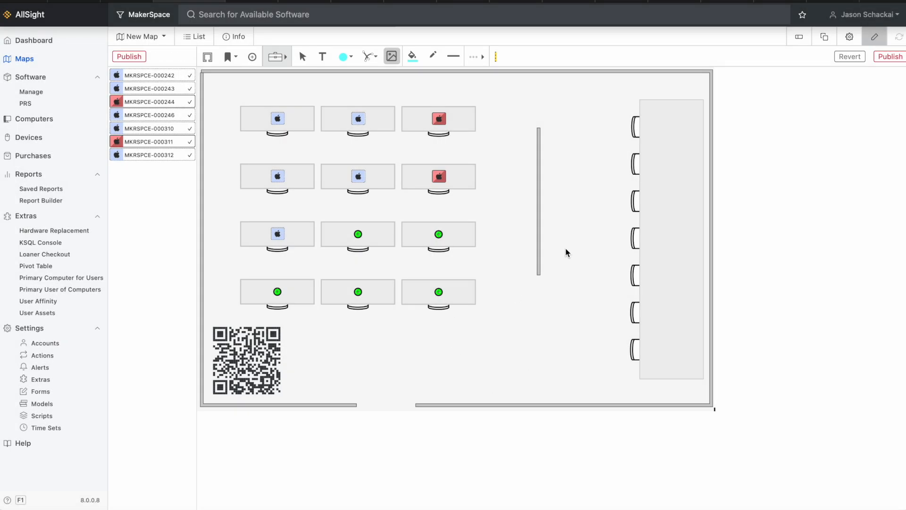
Step: Collapse the drawing tools and publish the MakerSpace floorplan draft
left_click(482, 57)
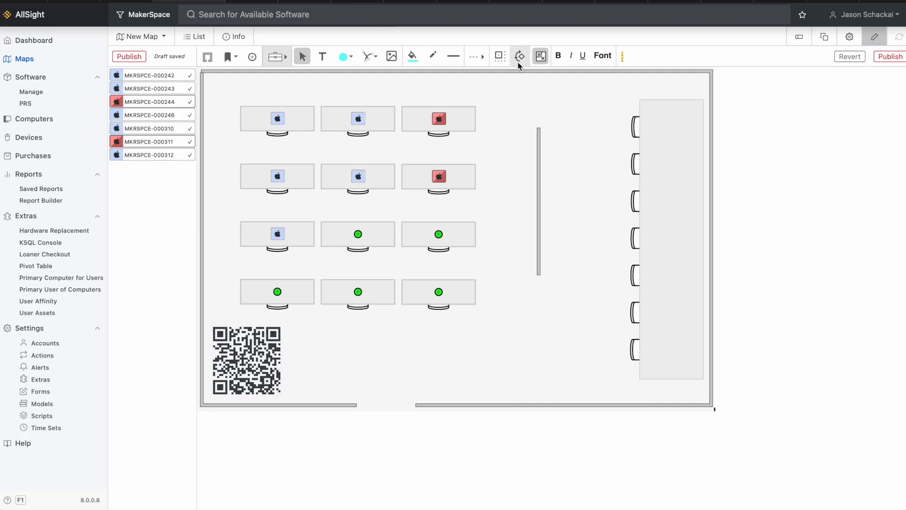
left_click(542, 61)
left_click(284, 57)
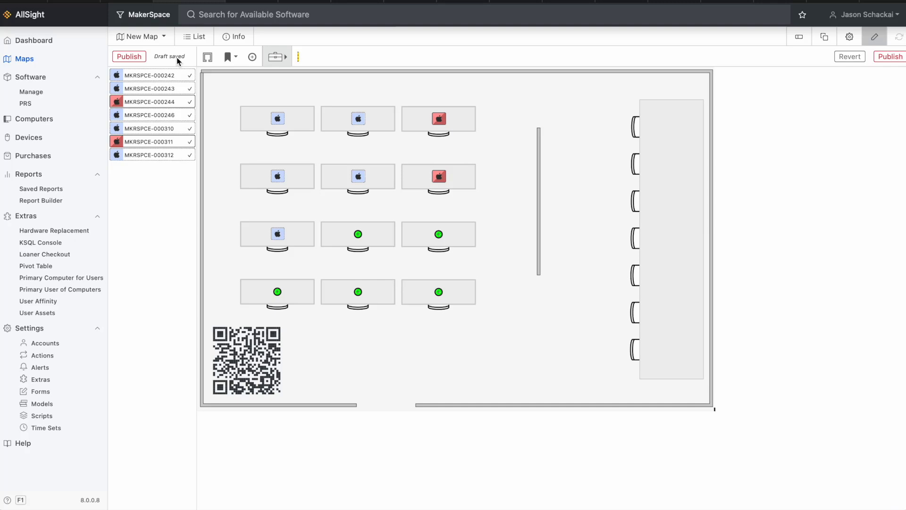
left_click(123, 58)
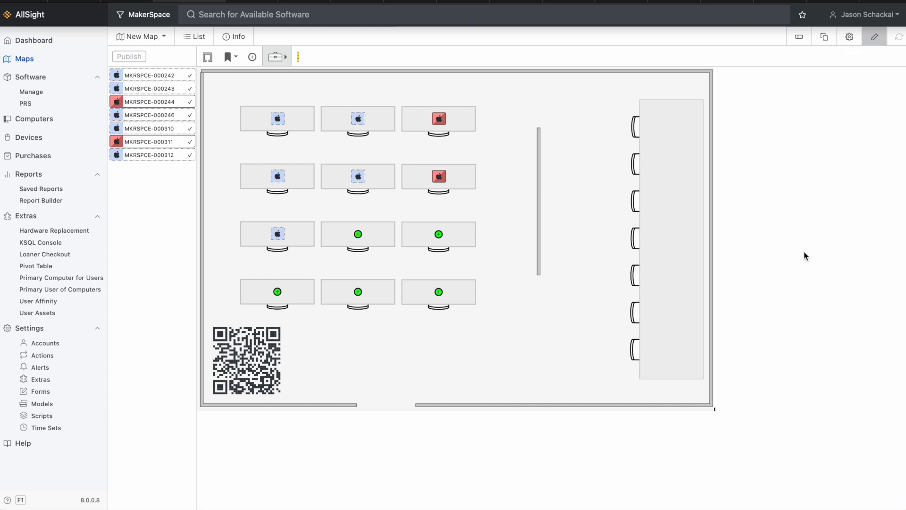
Step: Go to New Map's location list and open the MakerSpace floorplan to view the published version
left_click(35, 58)
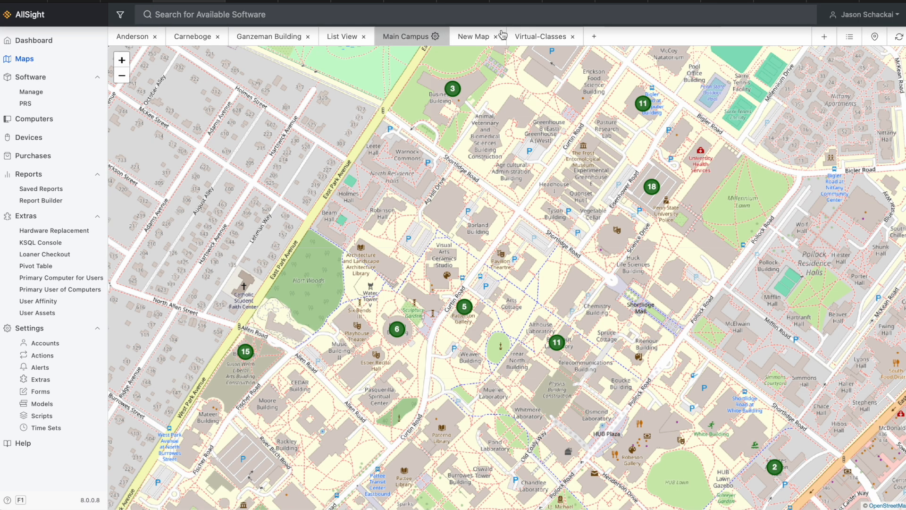
left_click(472, 39)
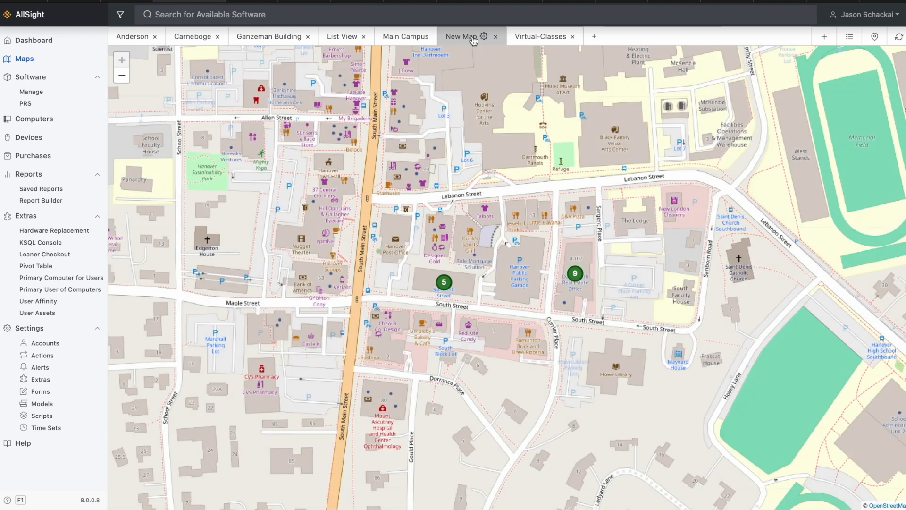
left_click(851, 40)
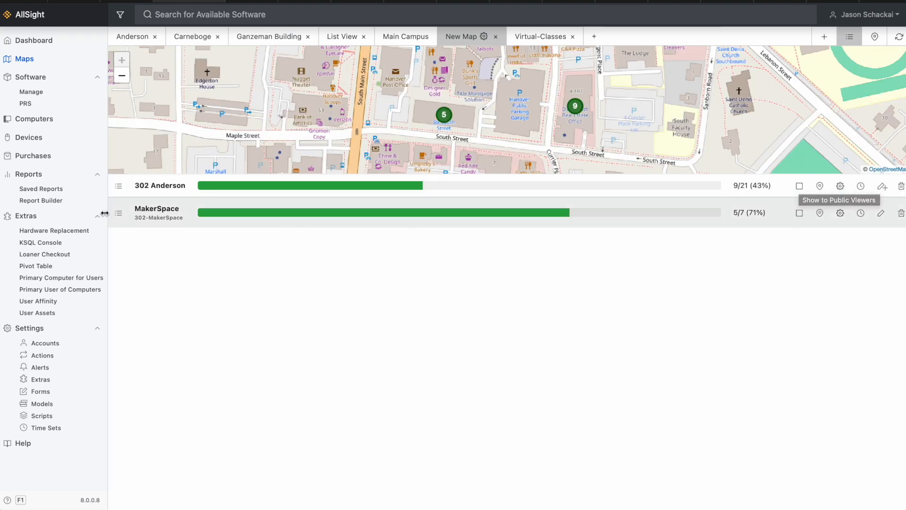
left_click(333, 216)
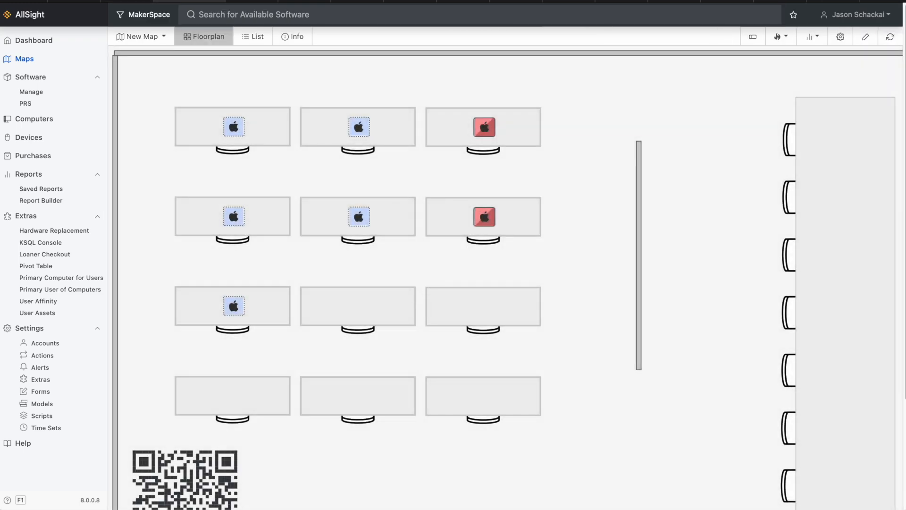
Step: Return to New Map's location list and enable showing MakerSpace to public viewers
left_click(112, 1)
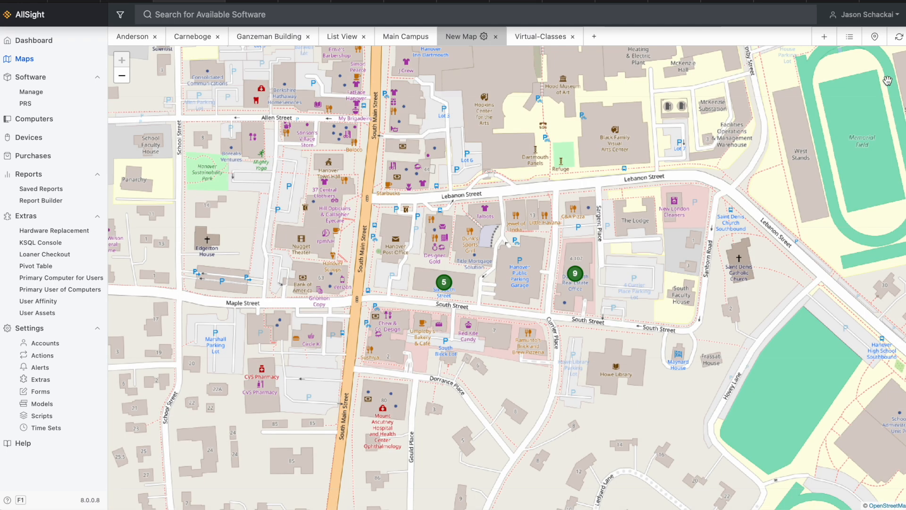
left_click(854, 38)
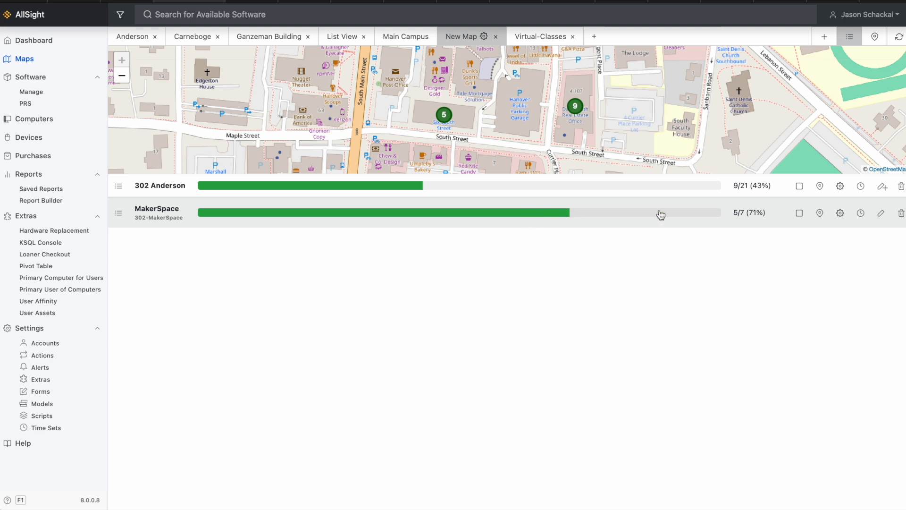
left_click(800, 214)
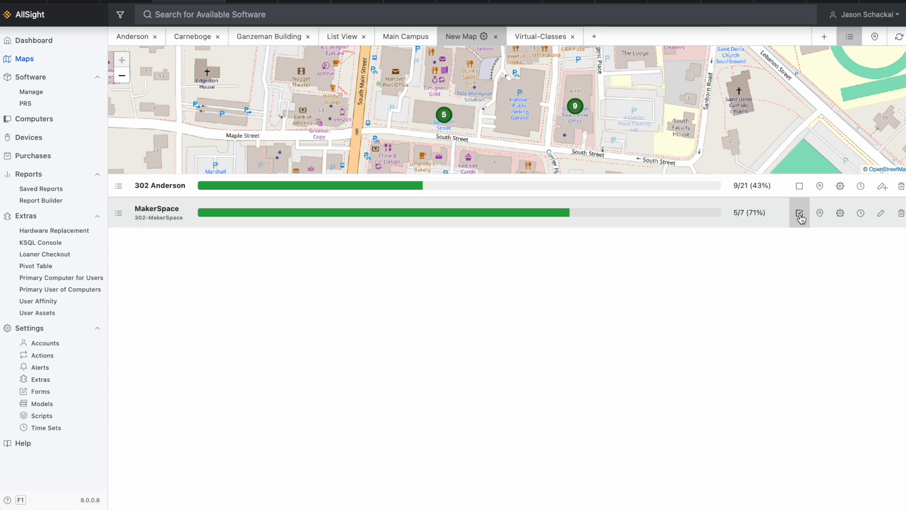
Step: Open the MakerSpace floorplan for editing and copy it to New Map / 302 Anderson without individual computer placements
left_click(564, 216)
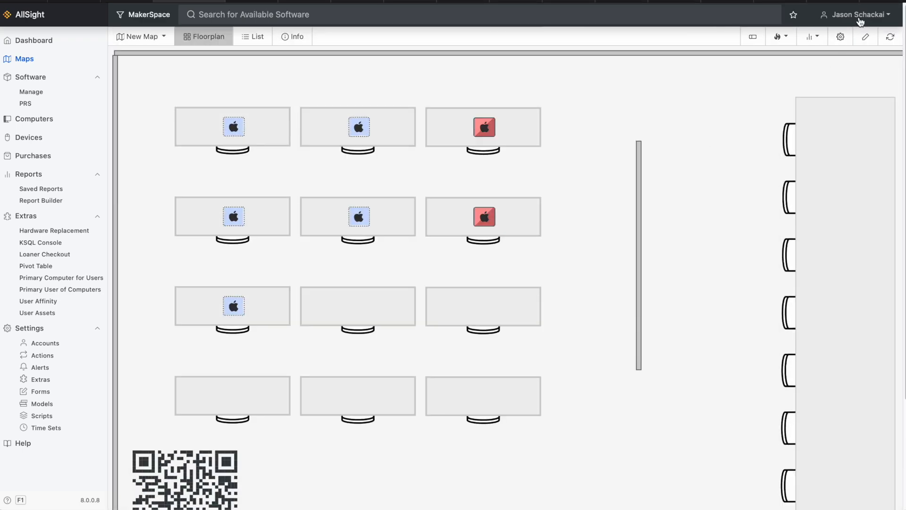
left_click(867, 38)
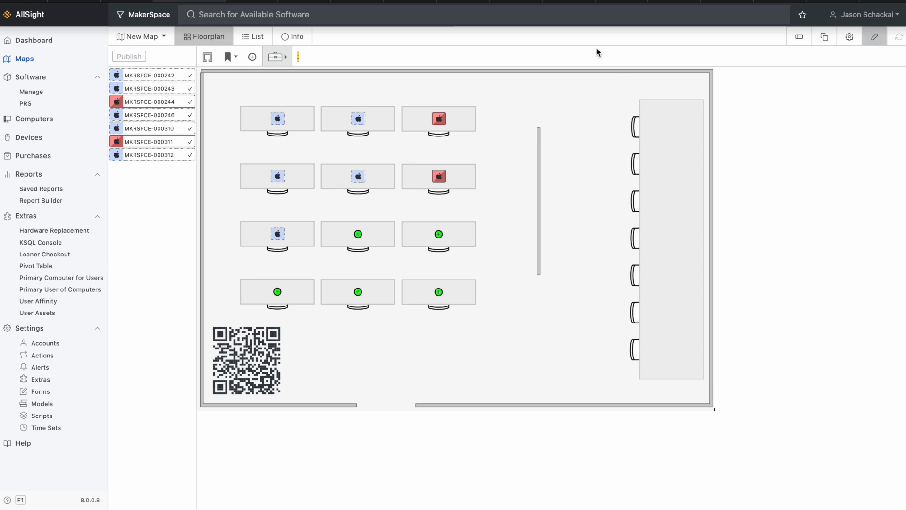
left_click(824, 38)
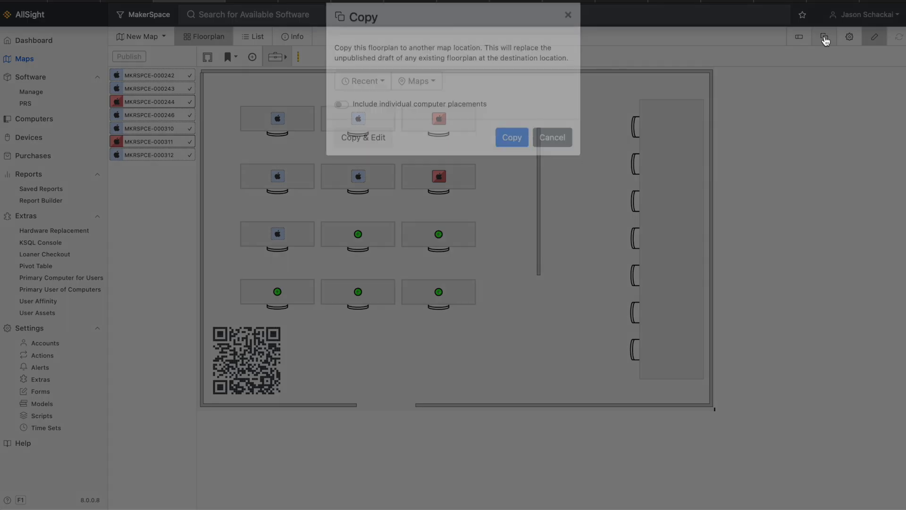
left_click(418, 99)
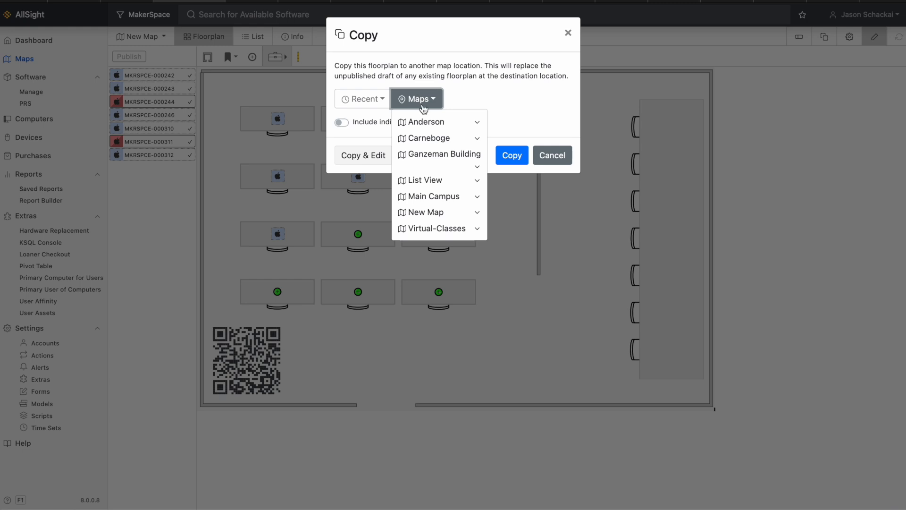
left_click(439, 218)
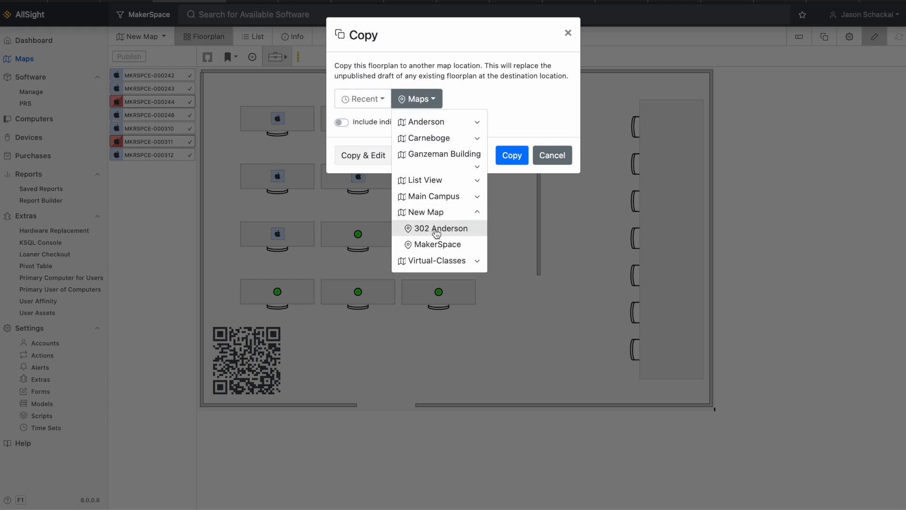
left_click(435, 229)
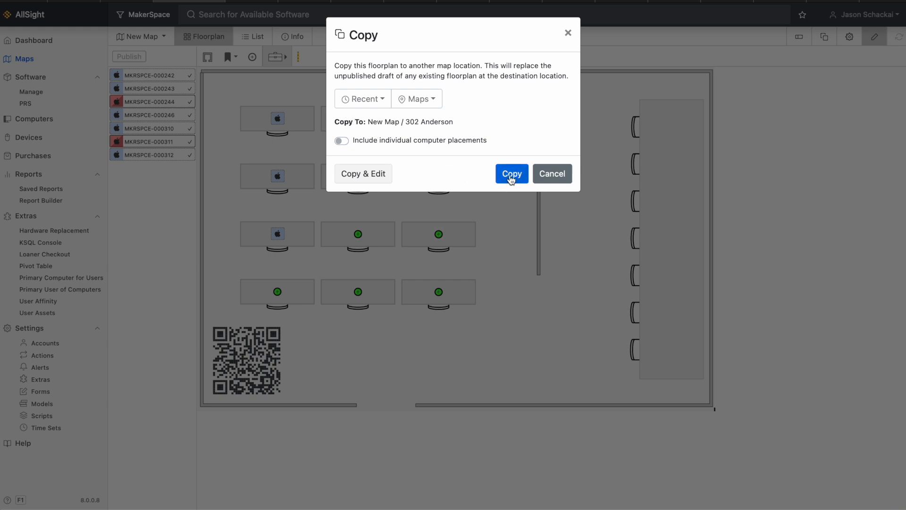
left_click(511, 179)
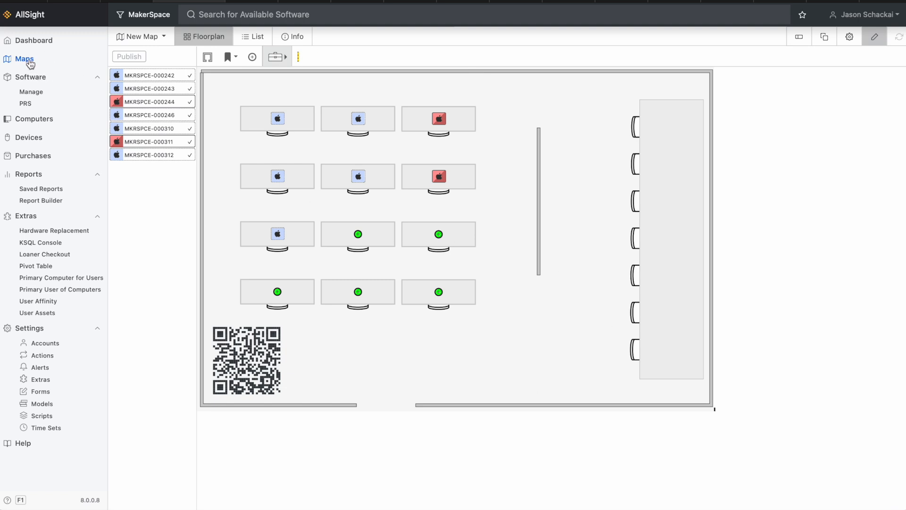
Step: Go to New Map's location list, open 302 Anderson, and start editing its floorplan draft
left_click(25, 58)
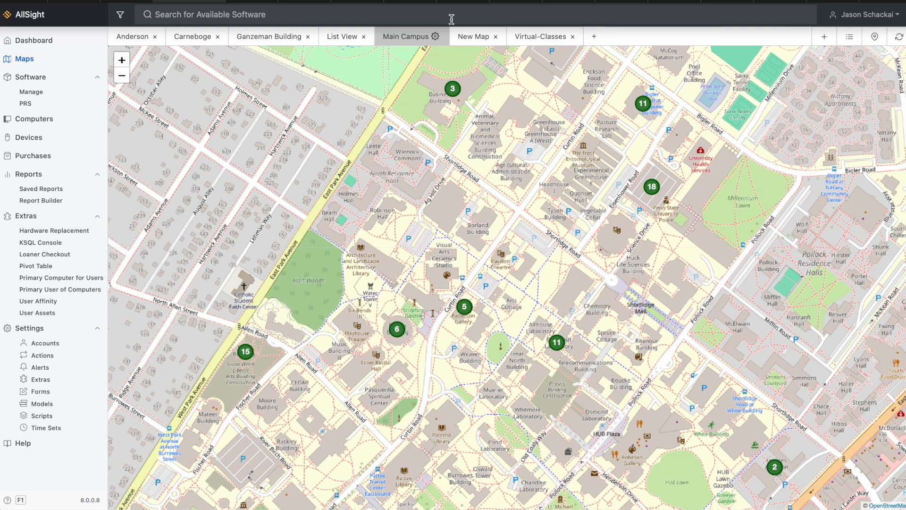
left_click(465, 37)
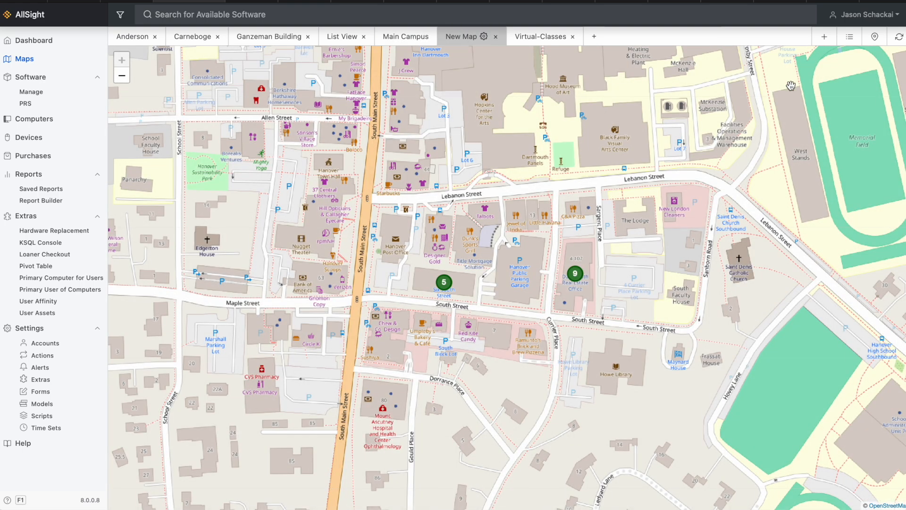
left_click(844, 43)
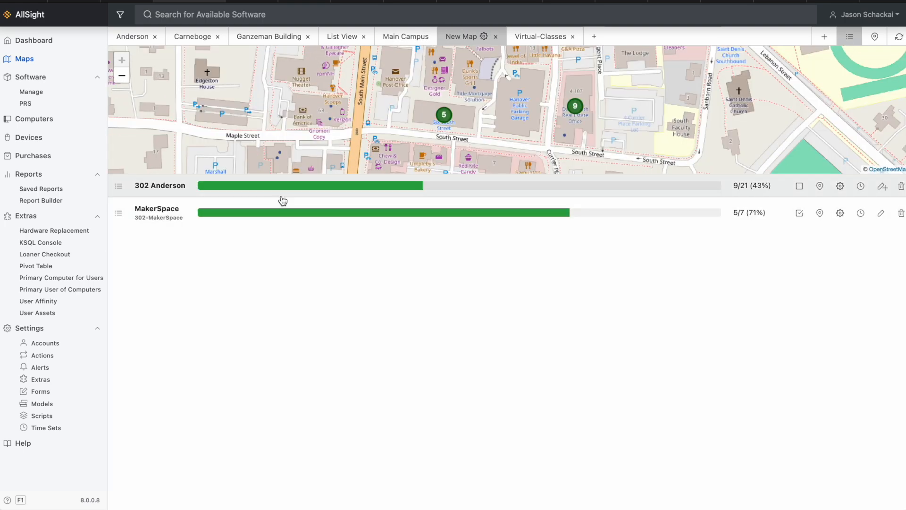
left_click(332, 189)
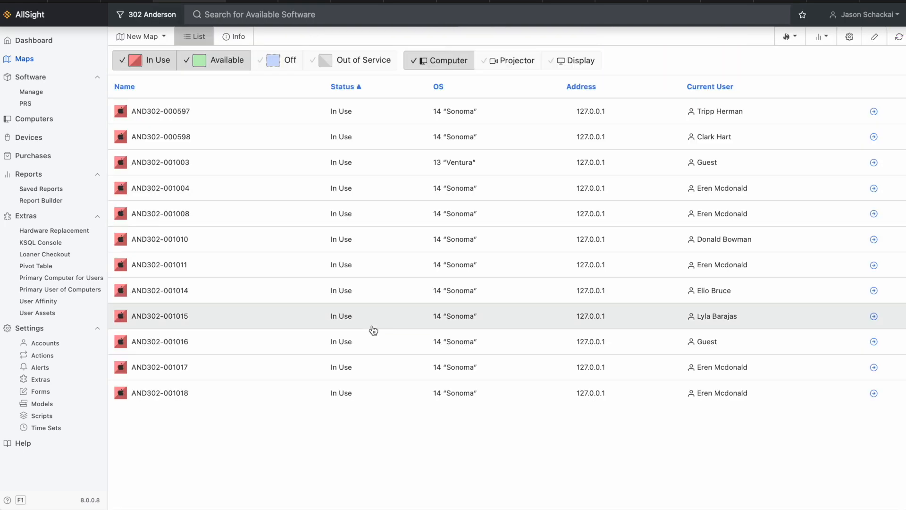
left_click(875, 39)
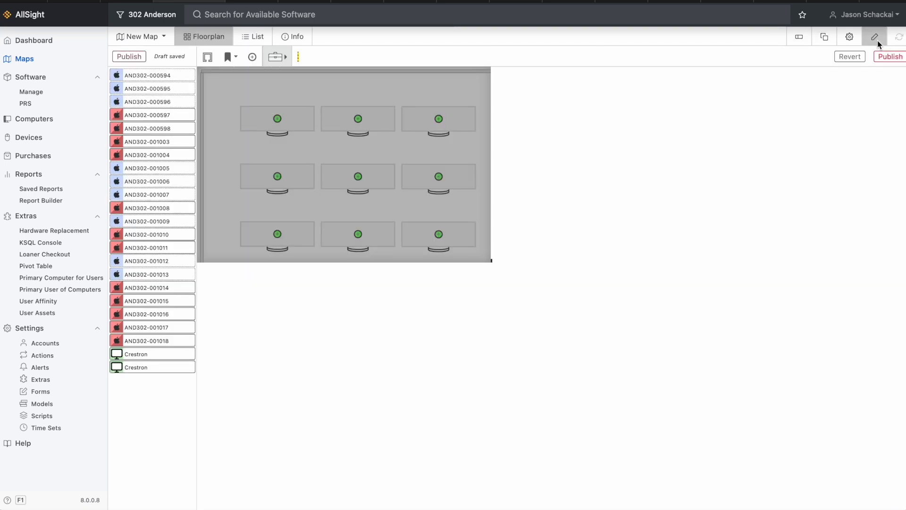
Step: Enlarge the 302 Anderson floorplan area to about 42' 6" by 28' 4", publish the draft, and reload the page
left_click_drag(491, 260, 719, 429)
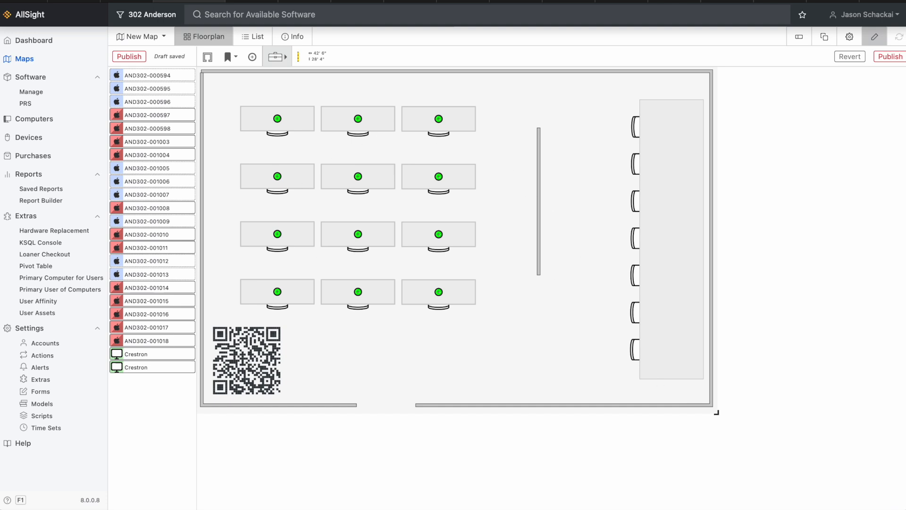
left_click(898, 57)
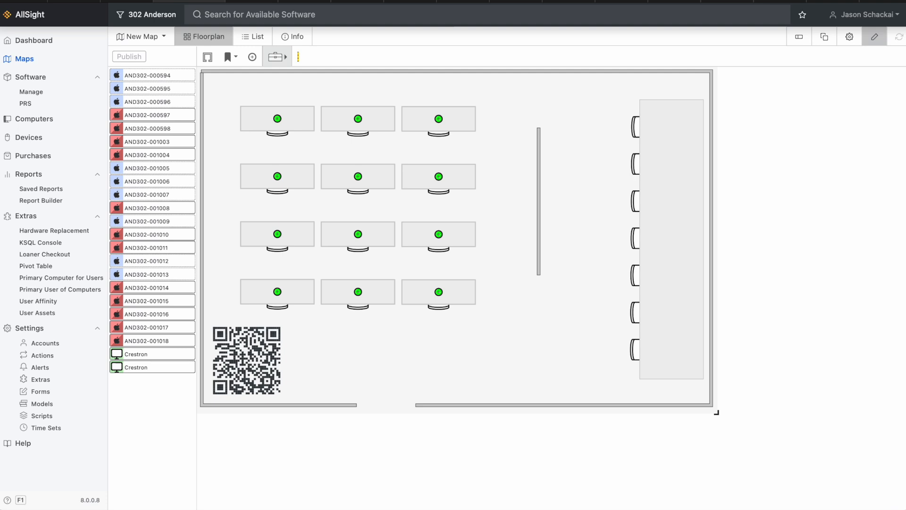
key("super+r")
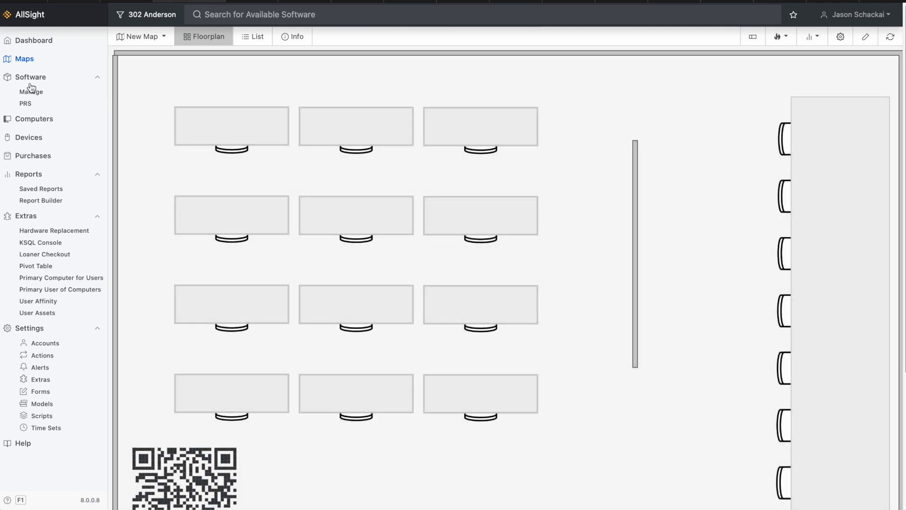
Step: Return to New Map's location list and open the MakerSpace floorplan
left_click(30, 61)
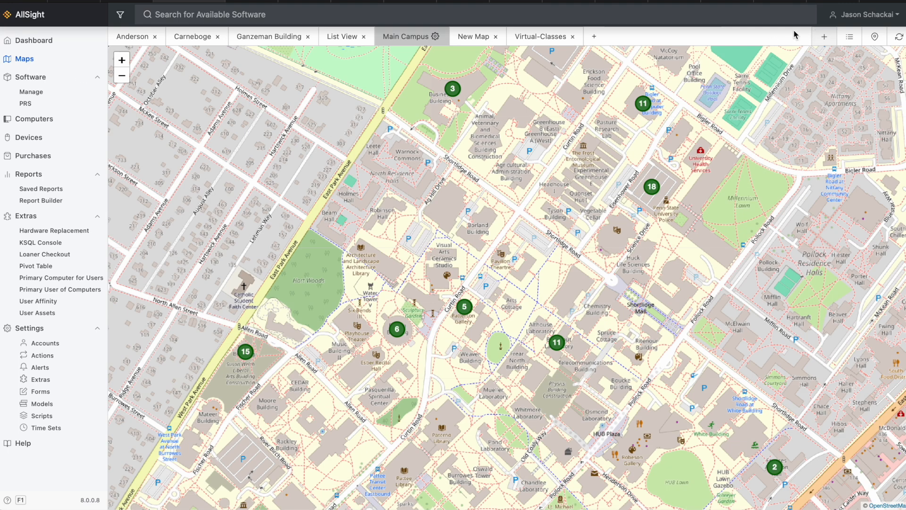
left_click(468, 37)
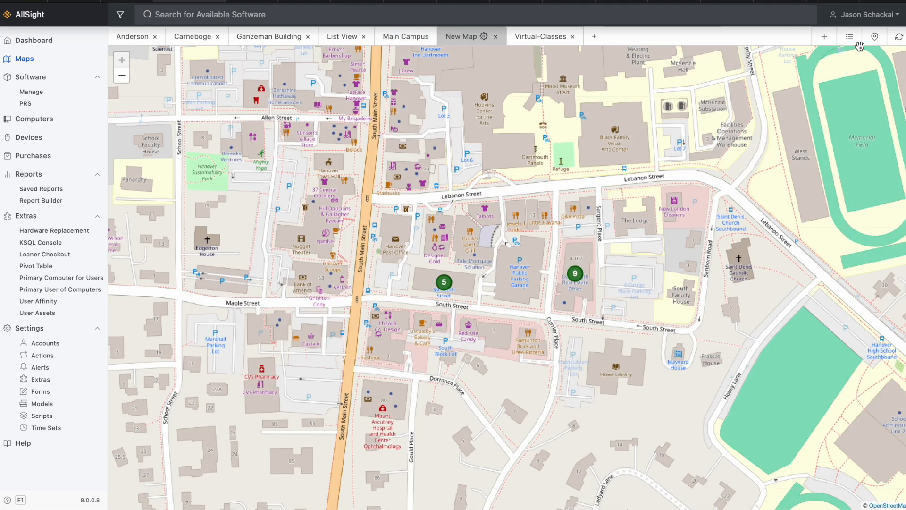
left_click(855, 40)
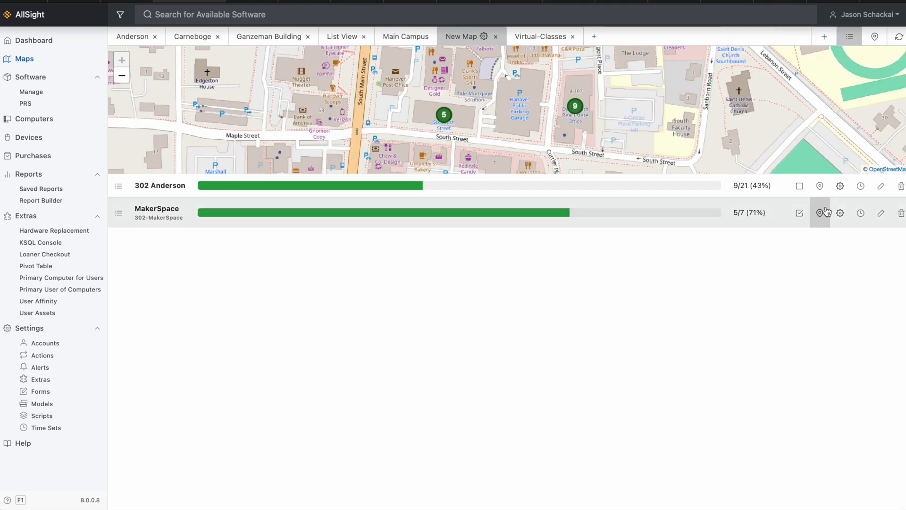
left_click(425, 214)
double_click(425, 214)
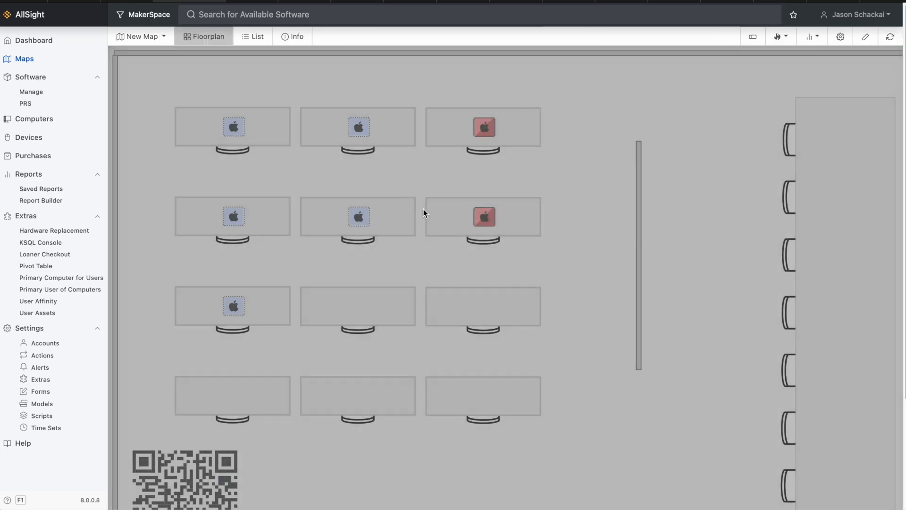
Step: Enter and leave MakerSpace's edit mode, view its settings from the published floorplan, and close them
left_click(868, 39)
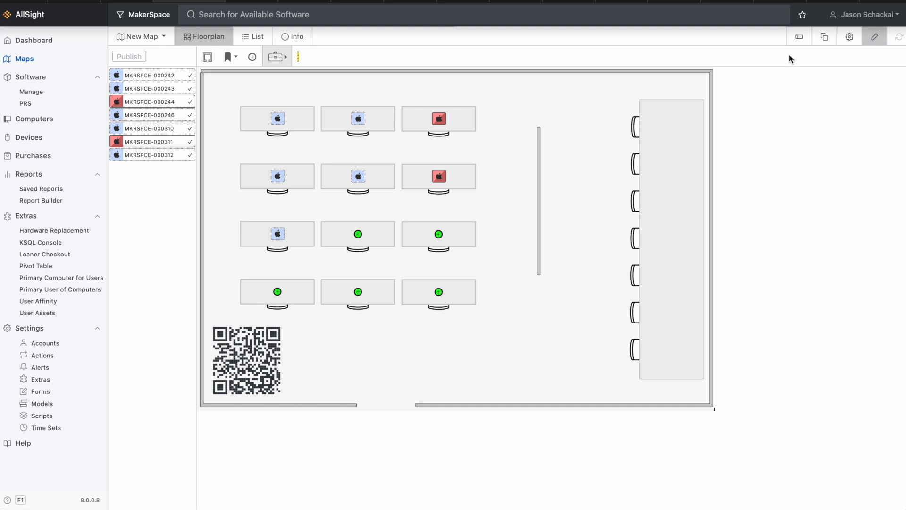
left_click(873, 41)
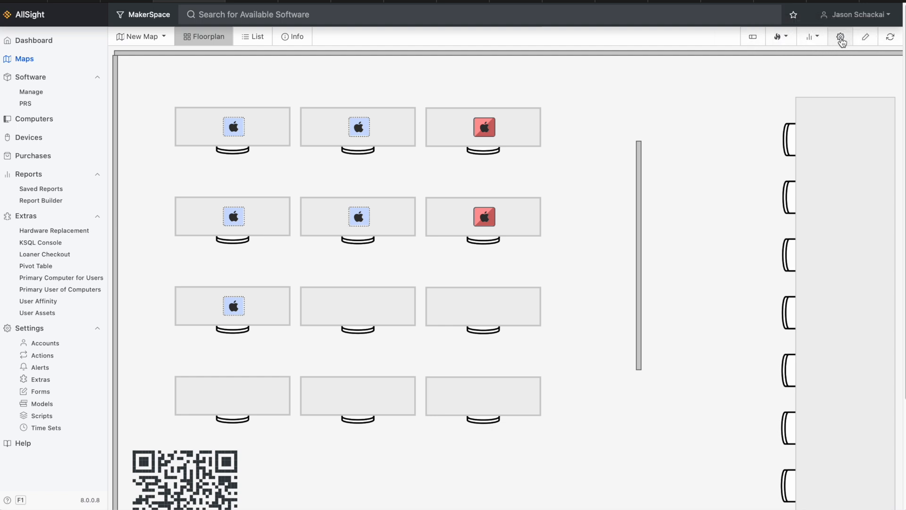
left_click(840, 43)
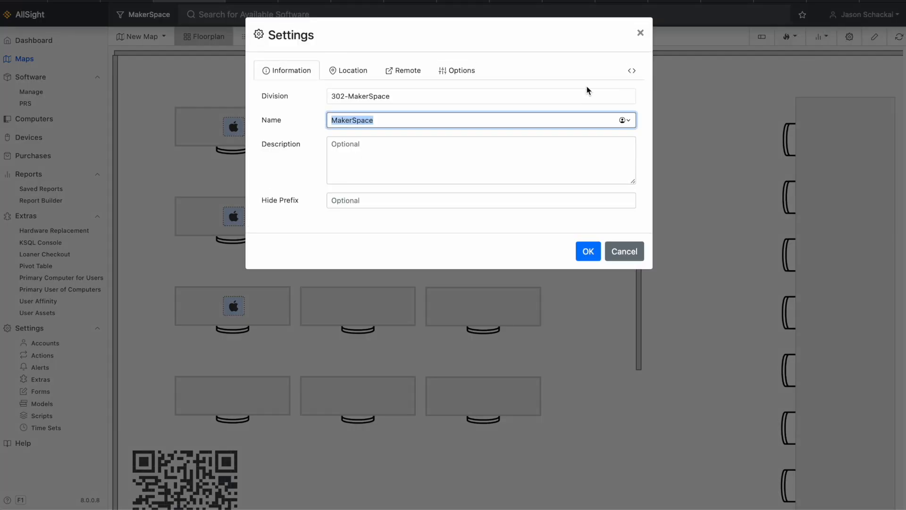
left_click(641, 34)
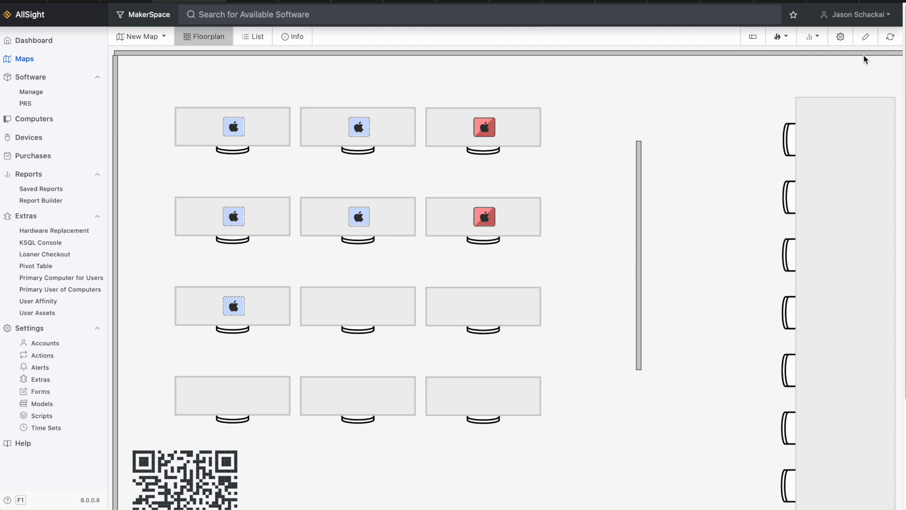
Step: In MakerSpace's edit-mode settings, enable Suppress Availability for Safety and disable the distinct icon for Off computers, trying the heatmap and idle-session options
left_click(867, 40)
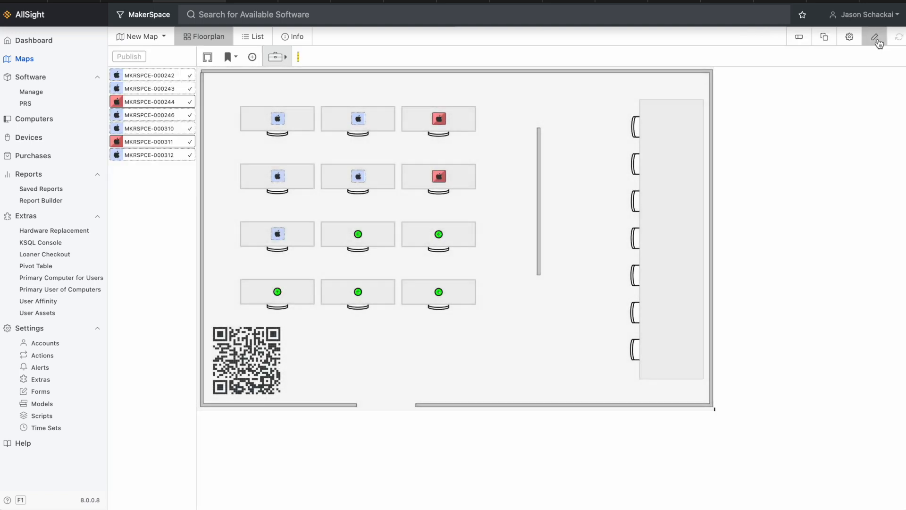
left_click(850, 39)
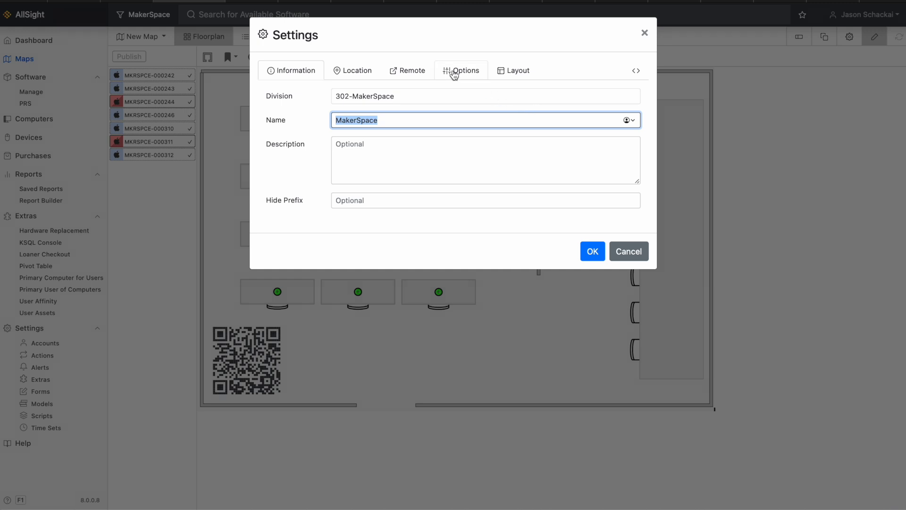
left_click(471, 76)
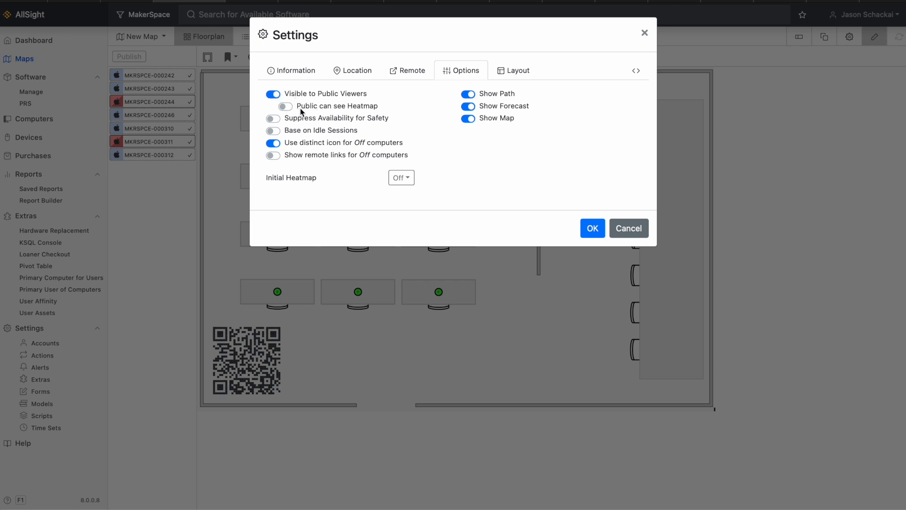
left_click(314, 112)
left_click(314, 112)
left_click(347, 124)
left_click(339, 134)
left_click(340, 134)
left_click(340, 134)
left_click(345, 134)
left_click(276, 144)
Step: In the layout settings, set MakerSpace's floor color to white and review the image scaling and dimensions
left_click(517, 71)
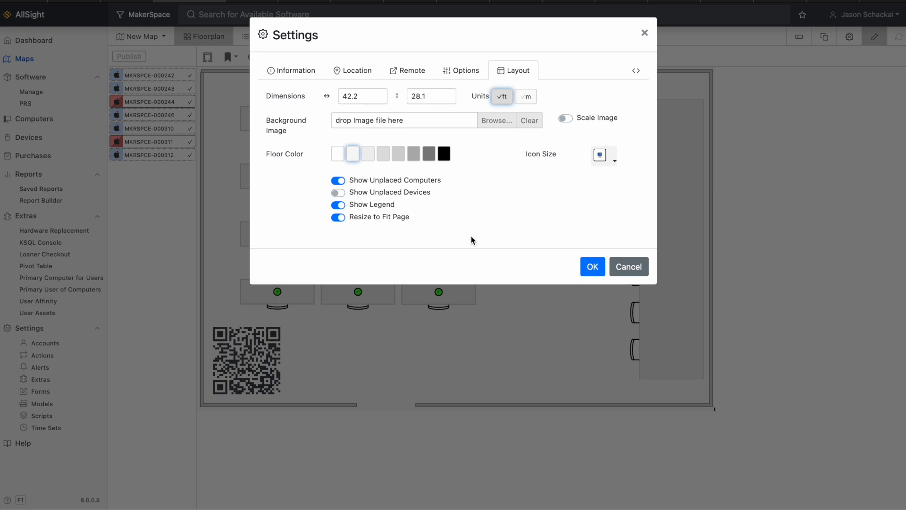
left_click(370, 161)
left_click(337, 161)
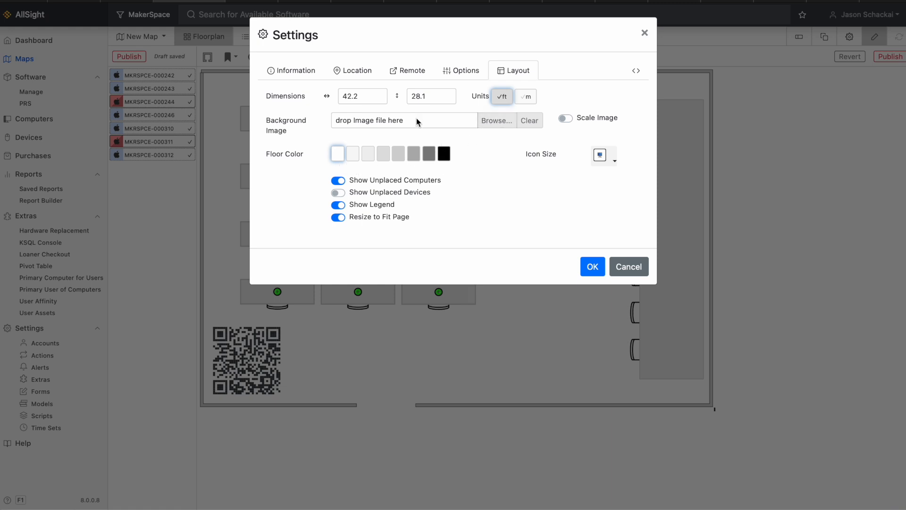
left_click(565, 118)
left_click_drag(367, 97, 324, 96)
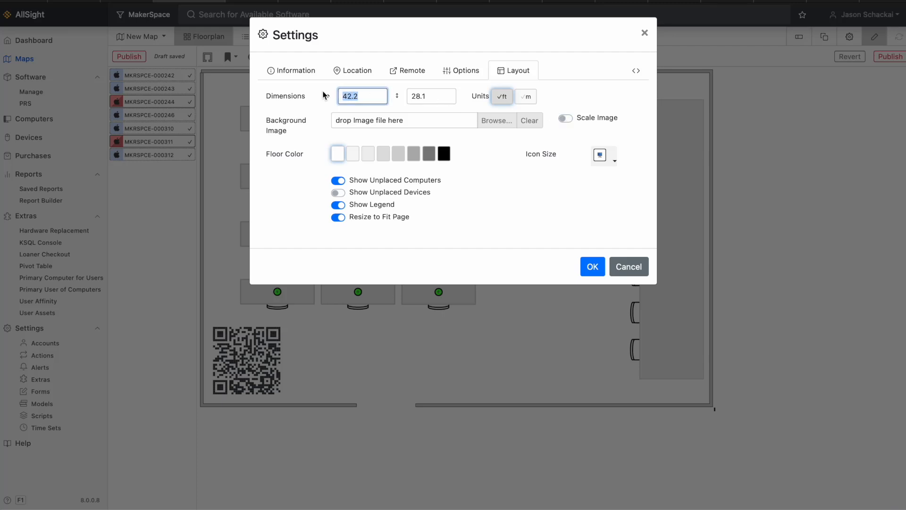
left_click(378, 99)
left_click(453, 258)
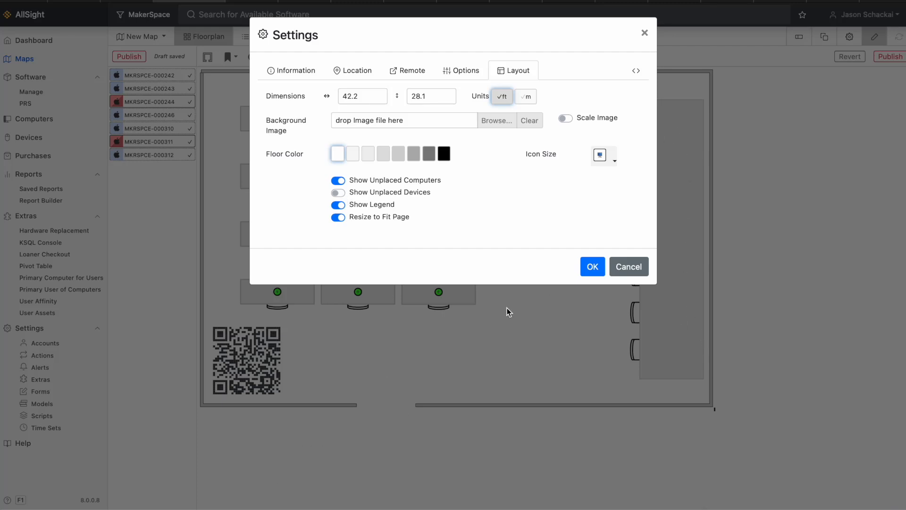
Step: Try the legend visibility option while keeping the legend shown, apply the settings, and publish the MakerSpace draft
left_click(375, 205)
left_click(376, 205)
left_click(593, 272)
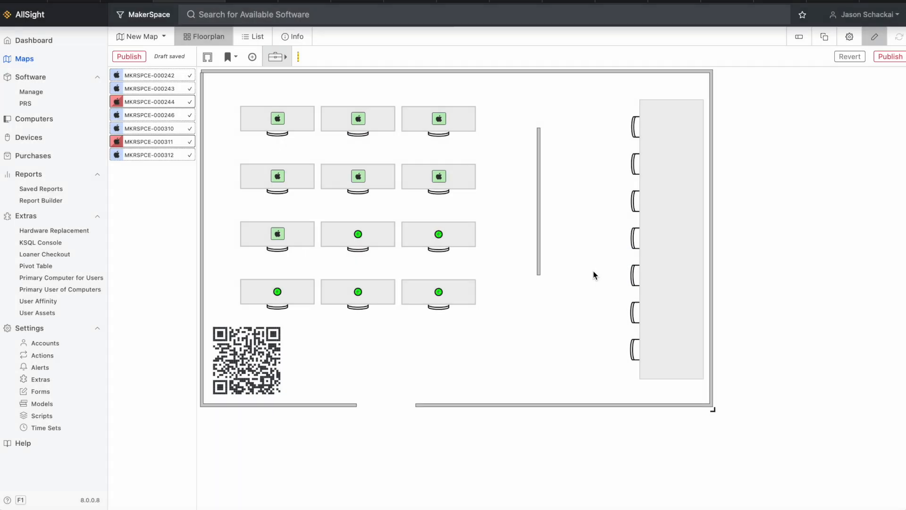
left_click(890, 57)
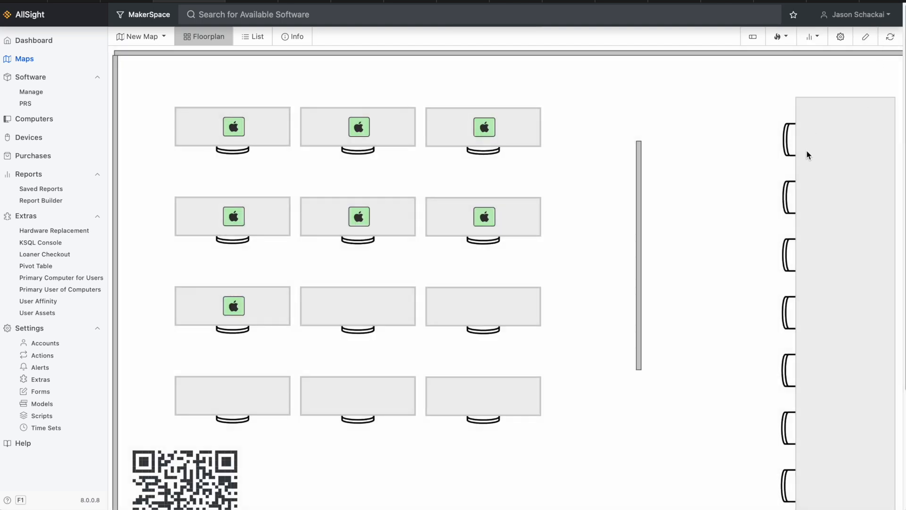
Step: Enable the distinct icon for Off computers in MakerSpace's options, apply the settings, and check the floorplan's icons and legend
scroll(806, 153, "down", 3)
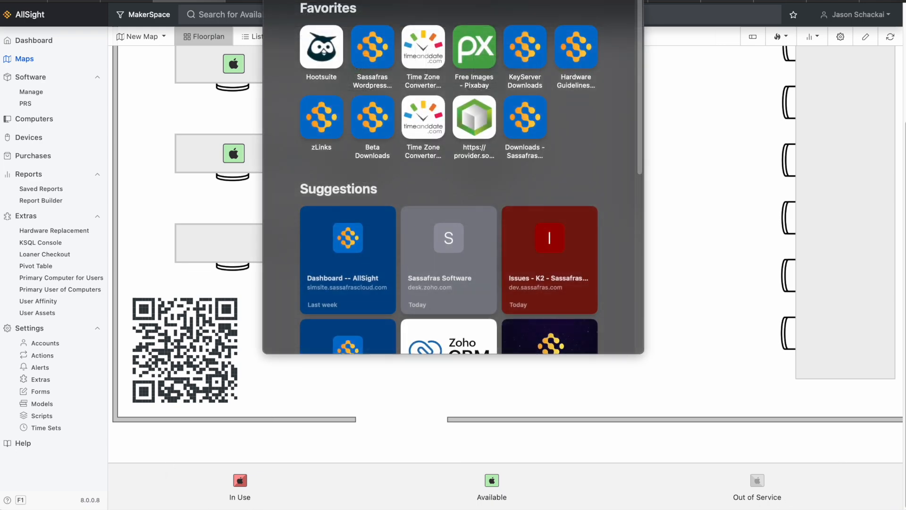
left_click(840, 36)
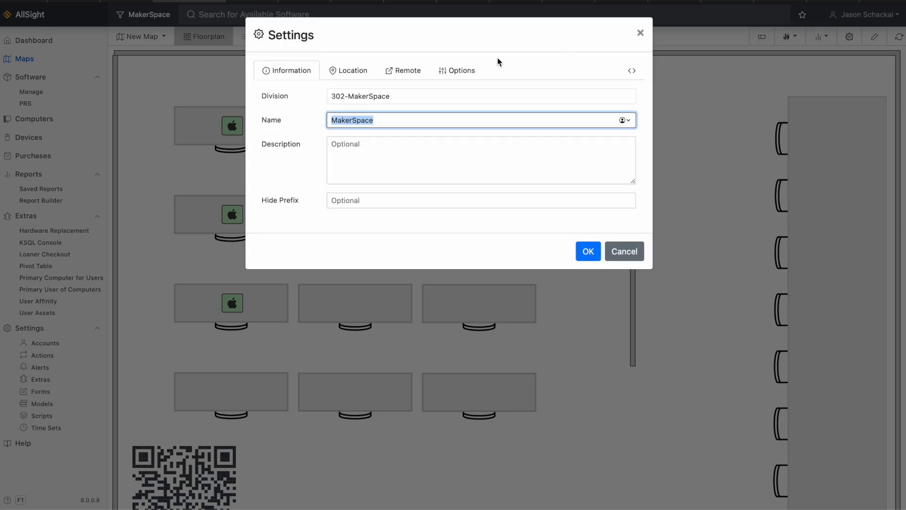
left_click(468, 73)
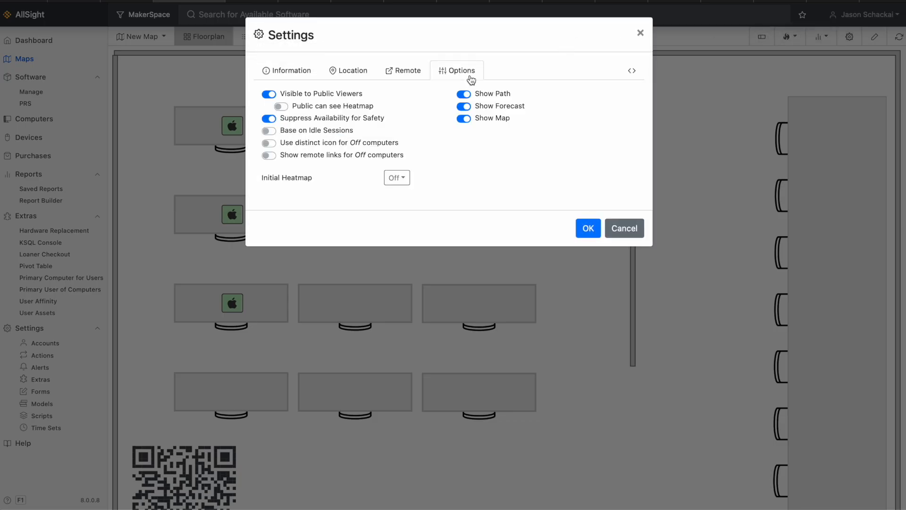
left_click(294, 141)
left_click(589, 233)
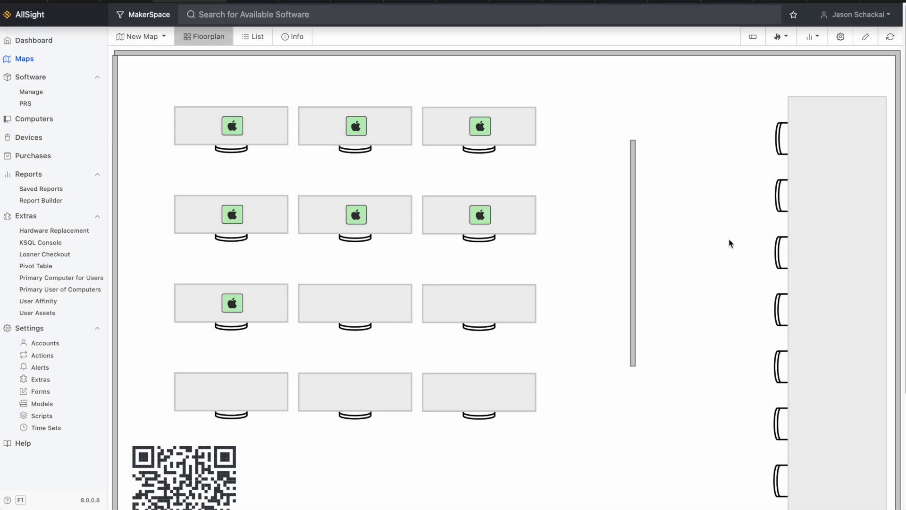
scroll(715, 251, "down", 3)
key("super+l")
key("Escape")
scroll(597, 251, "down", 3)
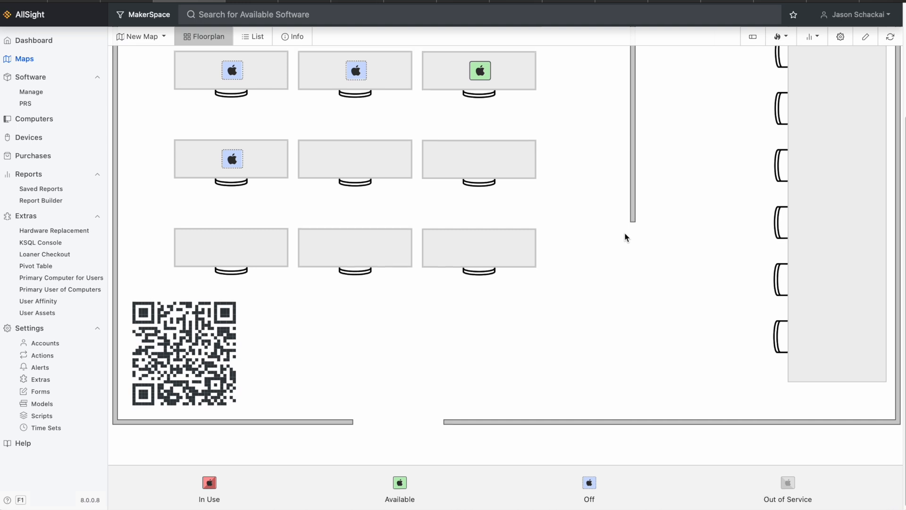
scroll(630, 237, "up", 3)
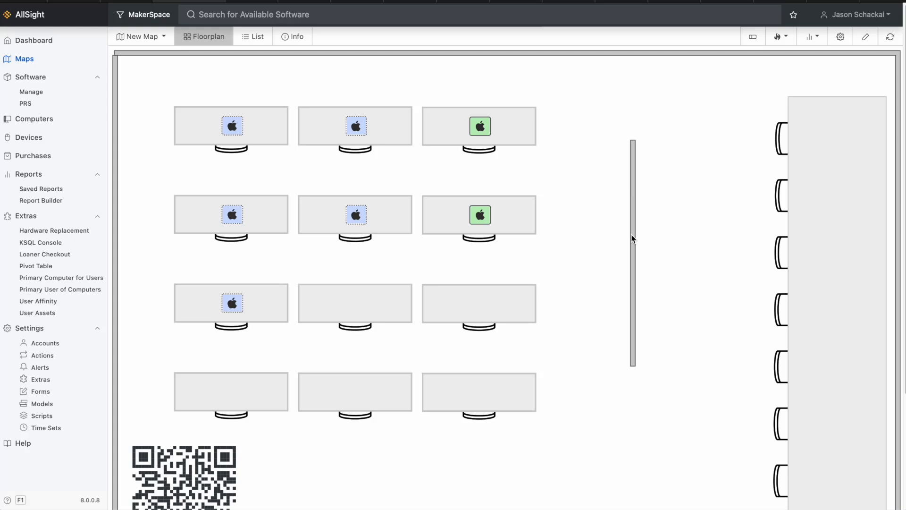
Step: Review the general Maps settings, viewing the color choices for the Available icon and the scope and information pop-up options
left_click(40, 332)
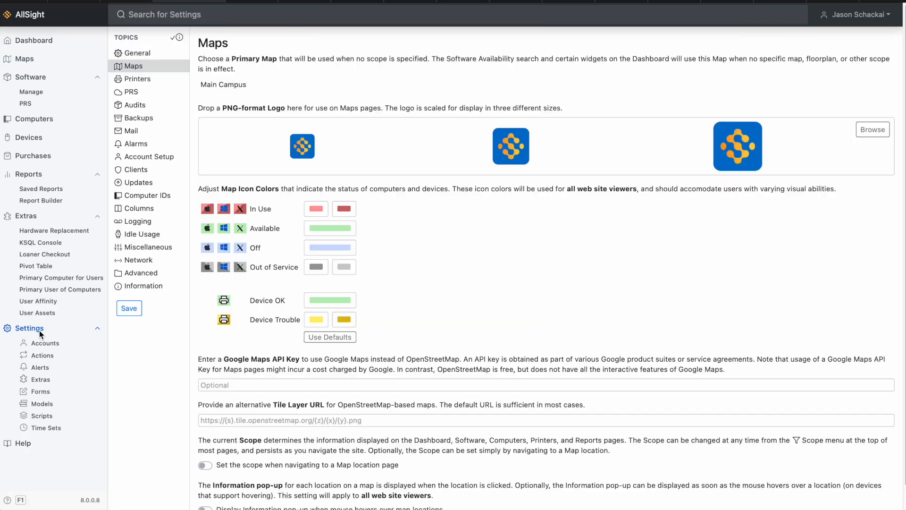
left_click(145, 69)
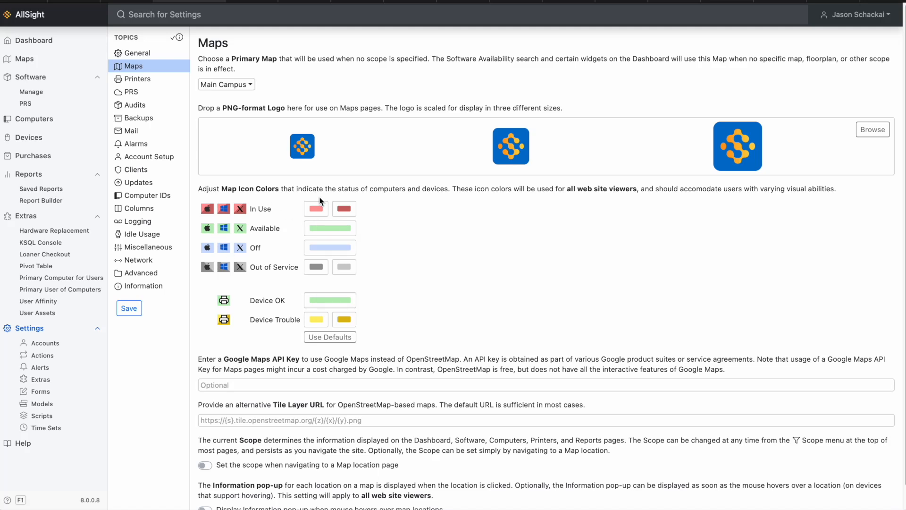
left_click(334, 227)
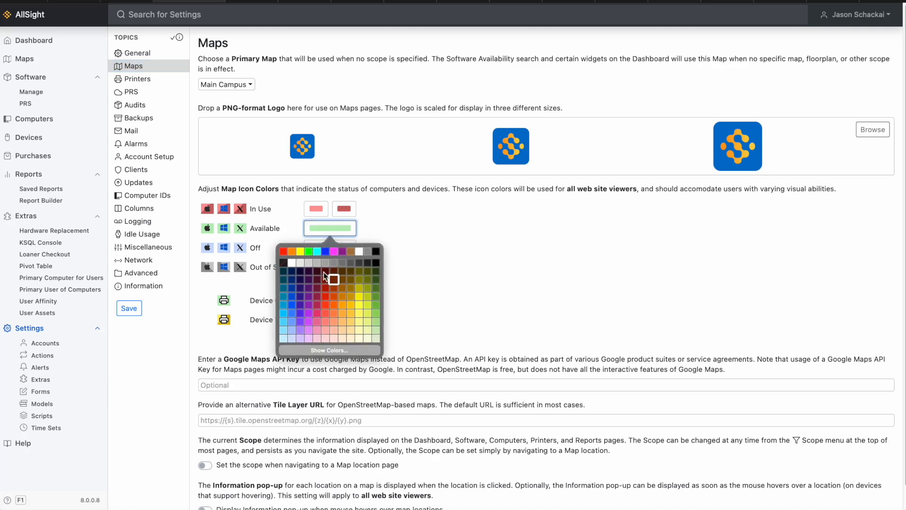
left_click(461, 248)
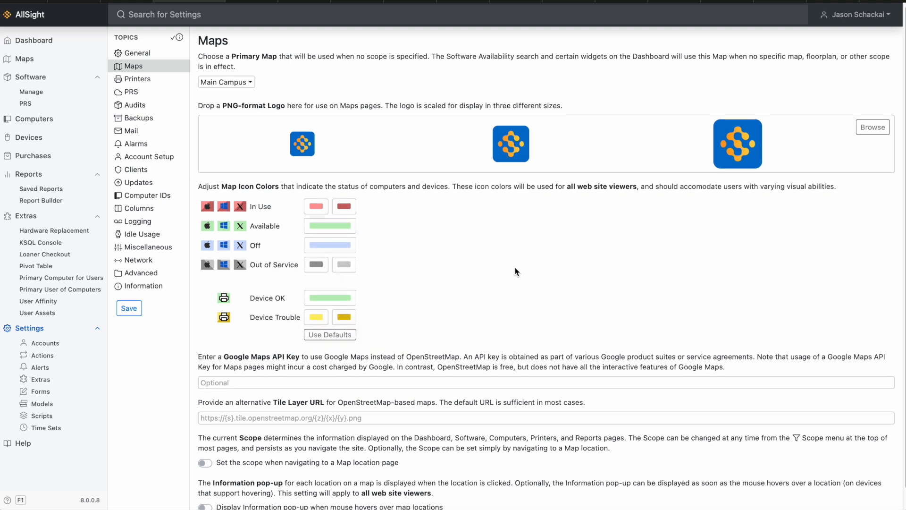
scroll(517, 270, "down", 1)
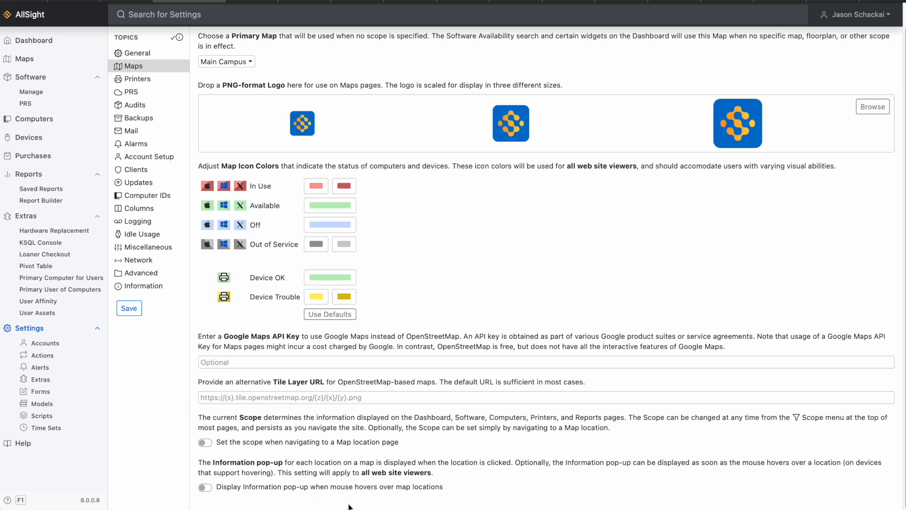
scroll(500, 415, "up", 1)
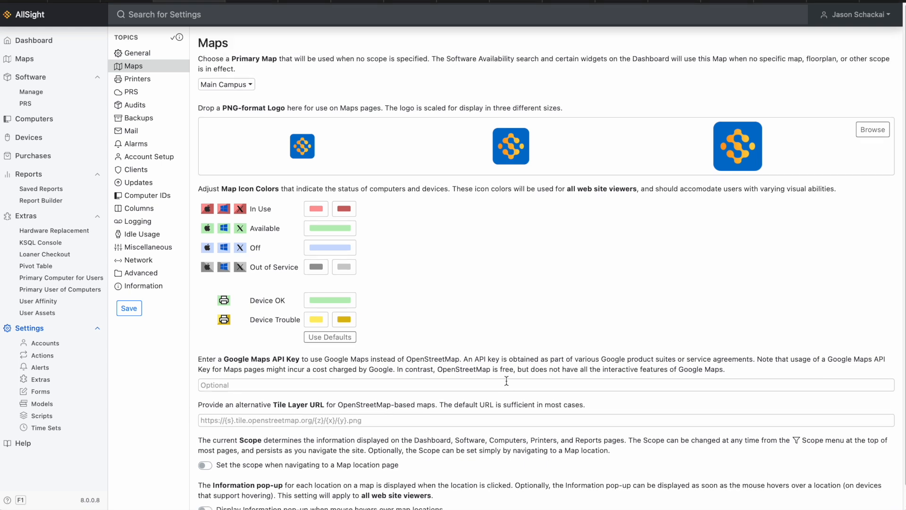